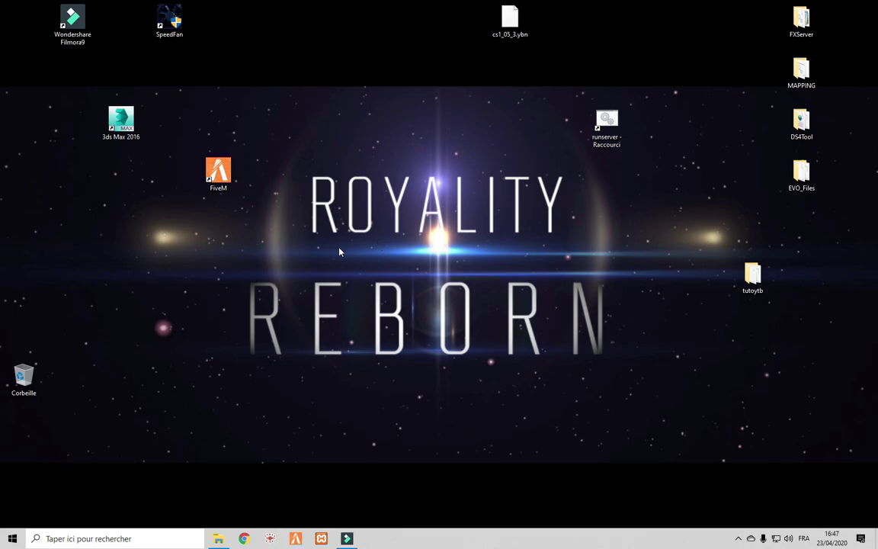
drag(138, 193, 120, 191)
click(70, 254)
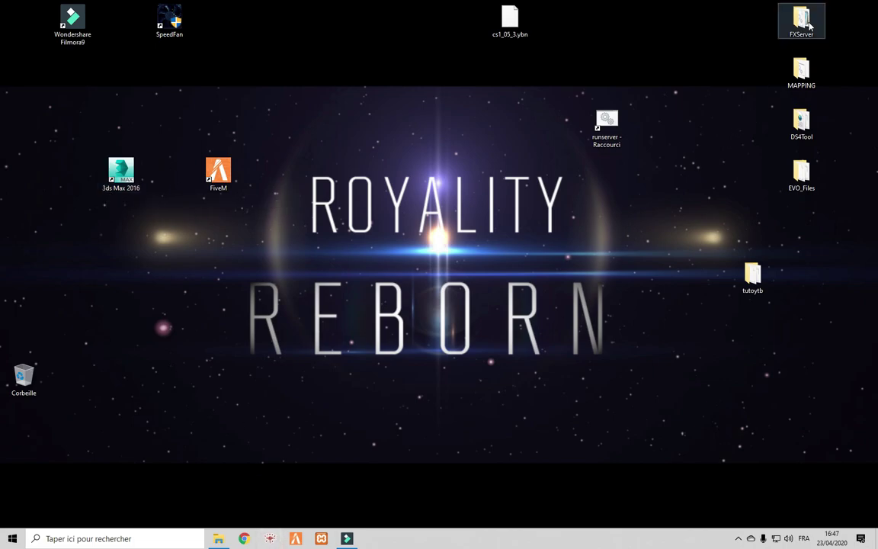
Open the CodeWalker29 folder inside the desktop's MAPPING folder and select the CodeWalker application.
double_click(815, 82)
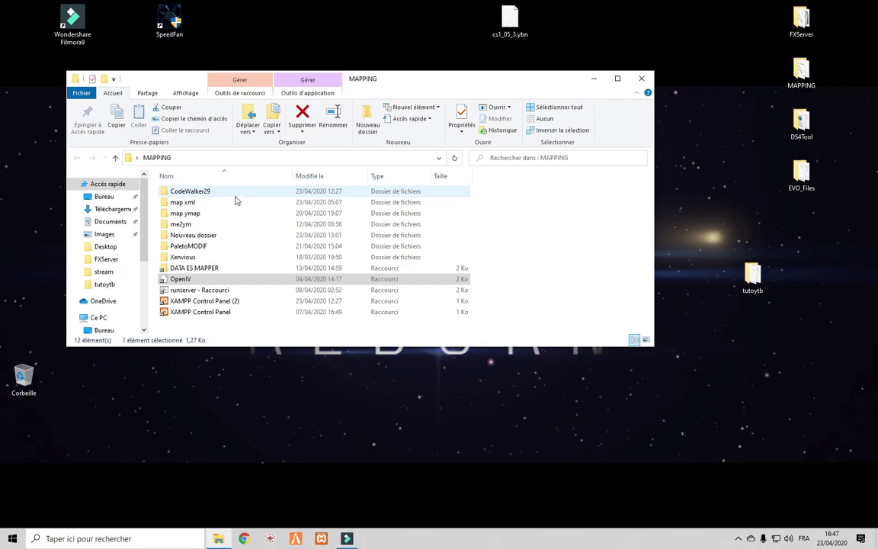
double_click(235, 191)
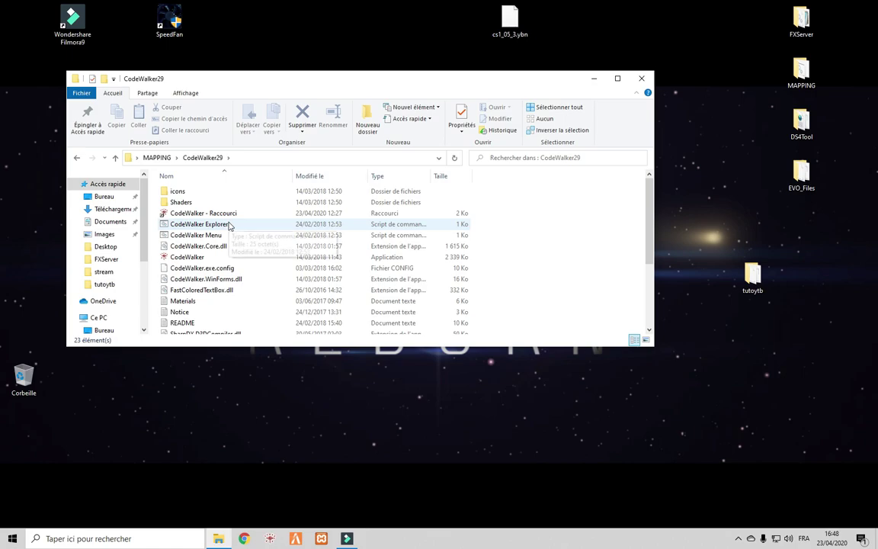
click(183, 257)
Return to the MAPPING folder, open OpenIV's game and platform selection window to view the Grand Theft Auto V entry, and close it.
key(BackSpace)
click(259, 281)
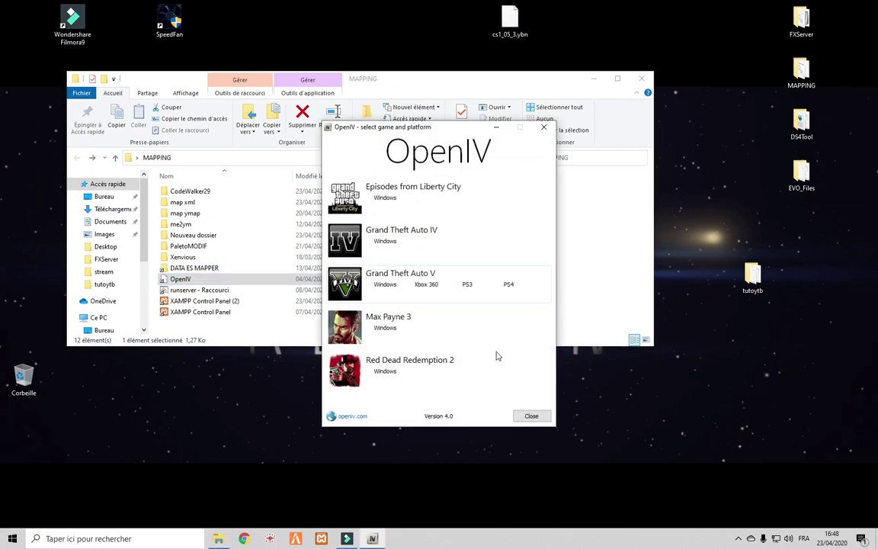
drag(428, 133, 462, 130)
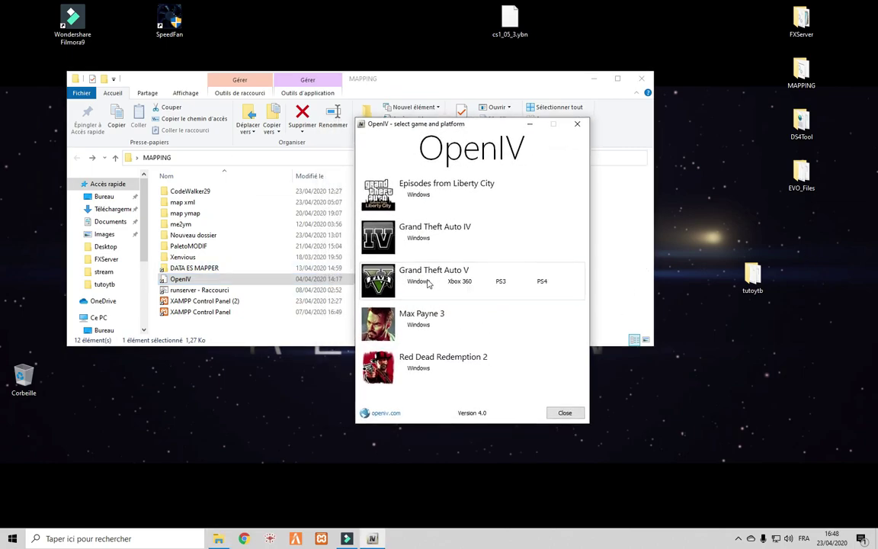
click(578, 126)
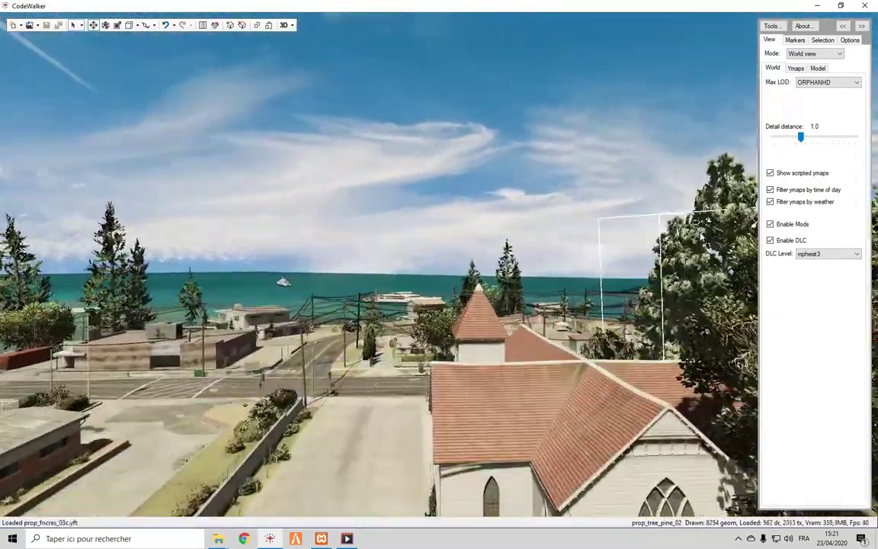
In CodeWalker, fly through the world view to the Hen House bar on the street corner and examine its exterior.
key(w)
drag(701, 237, 647, 266)
key(s)
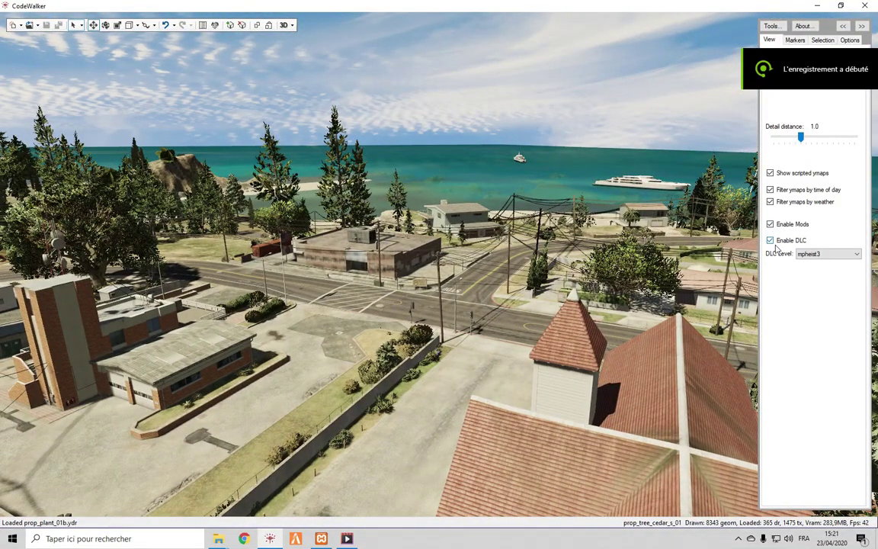
drag(631, 226, 604, 224)
key(d)
key(d)
key(w)
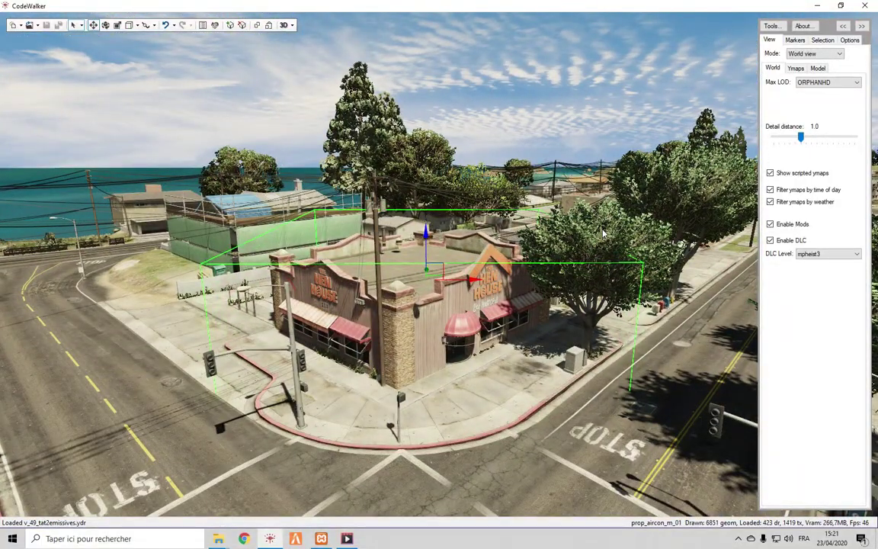
drag(454, 284, 423, 330)
key(d)
mouse_move(459, 243)
mouse_down()
mouse_move(441, 238)
mouse_move(466, 243)
mouse_up()
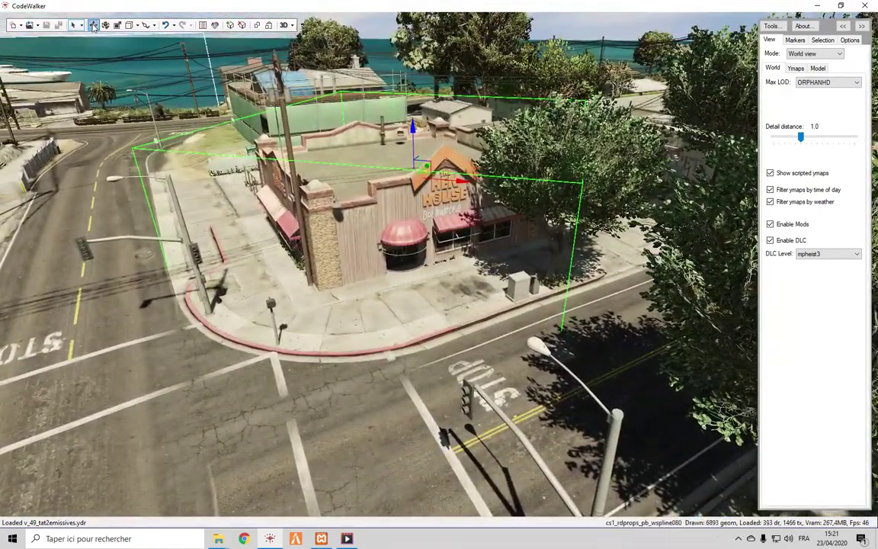
Show the selection details, select the Hen House building's main entity cs1_05_bar001, and highlight its name for copying.
click(823, 40)
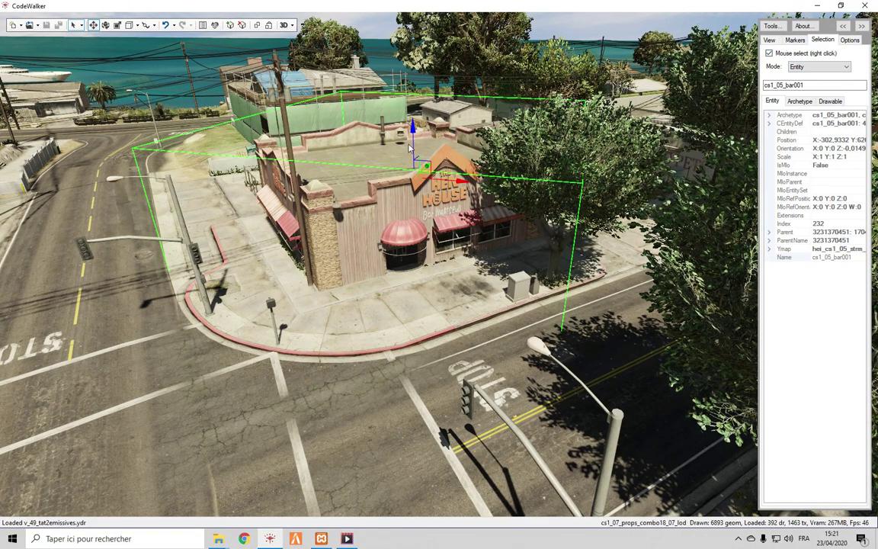
right_click(348, 253)
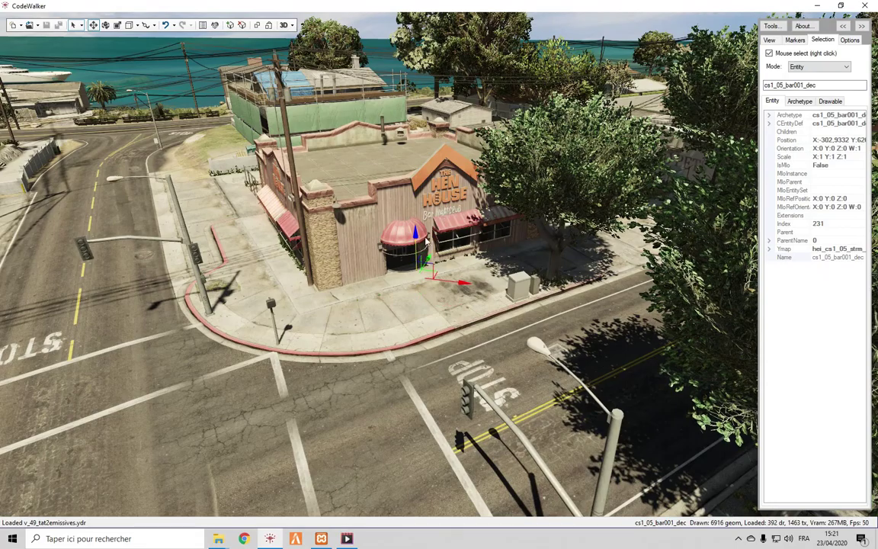
right_click(363, 214)
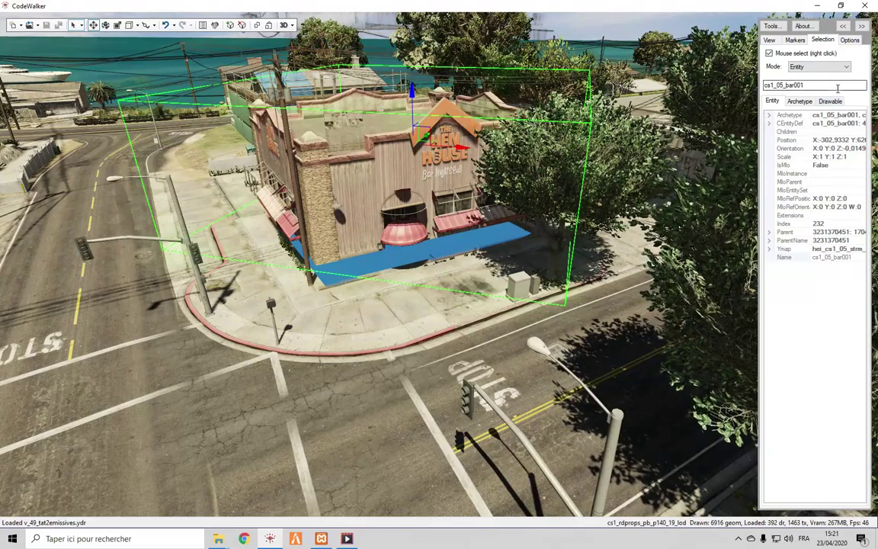
drag(837, 87, 729, 97)
drag(561, 265, 616, 305)
key(s)
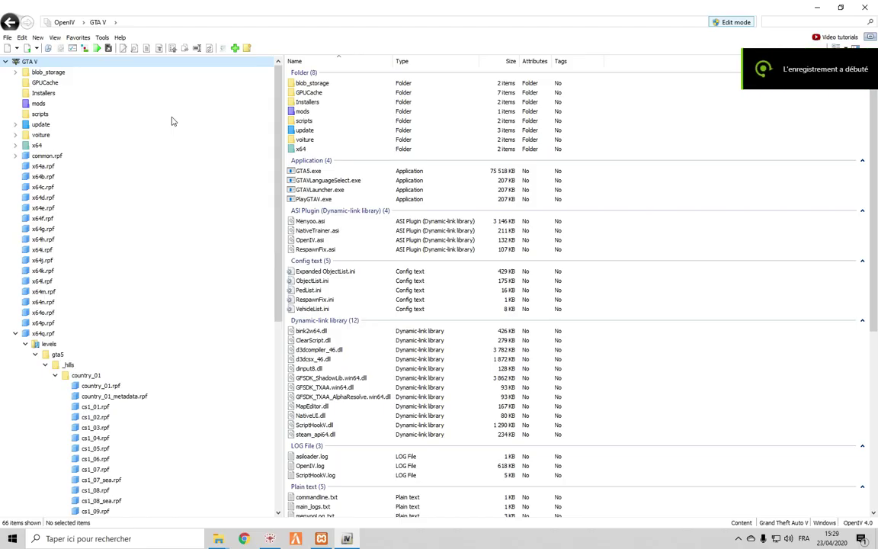
In OpenIV, toggle Edit mode off and back on for the GTA V directory, accepting the editing confirmation.
click(728, 23)
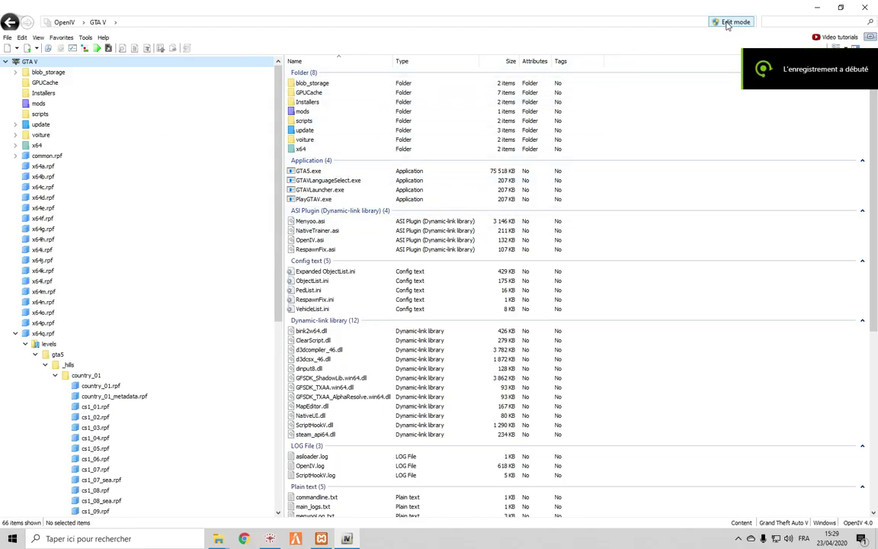
click(724, 22)
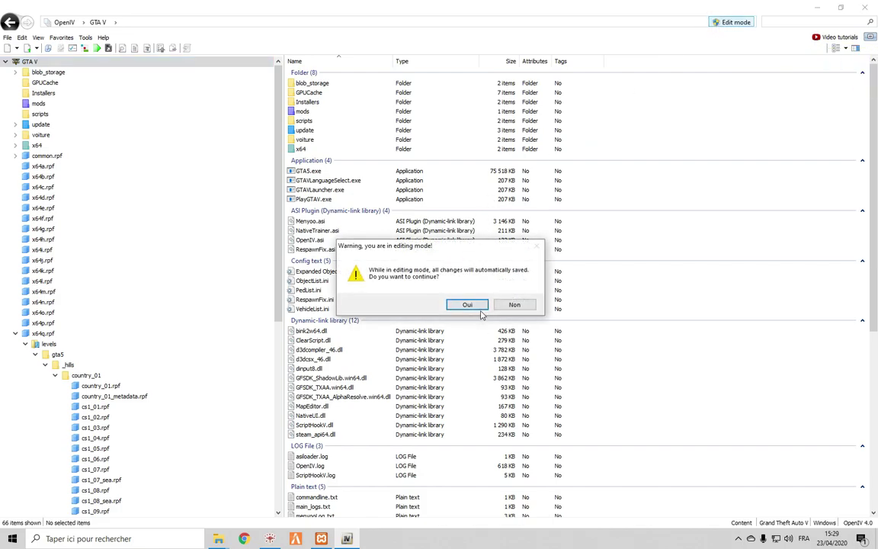
click(467, 305)
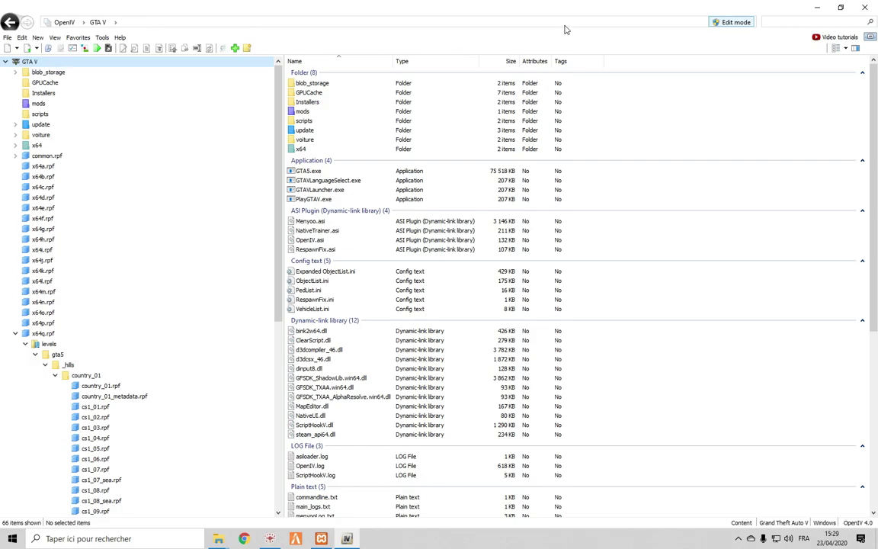
Search all archives for cs1_05_bar001 and open the location of cs1_05_bar001.ydr from the results.
click(780, 21)
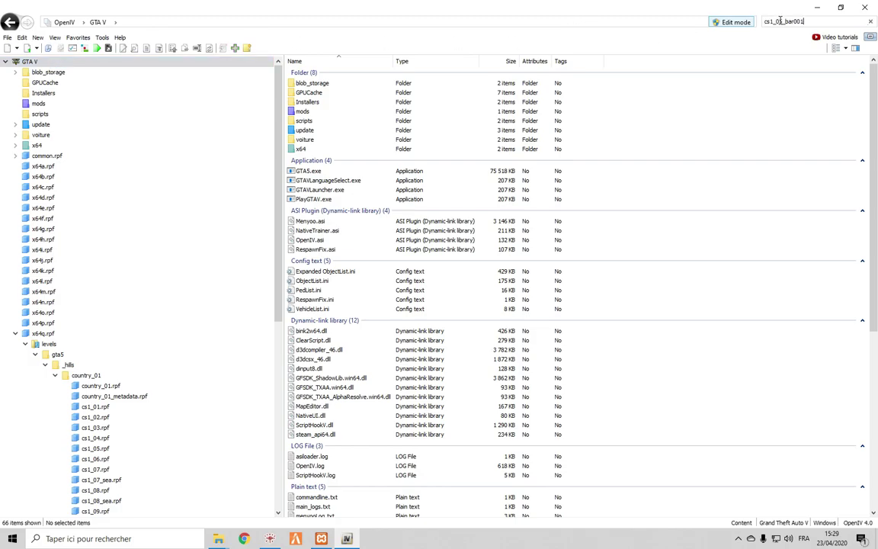
key(Return)
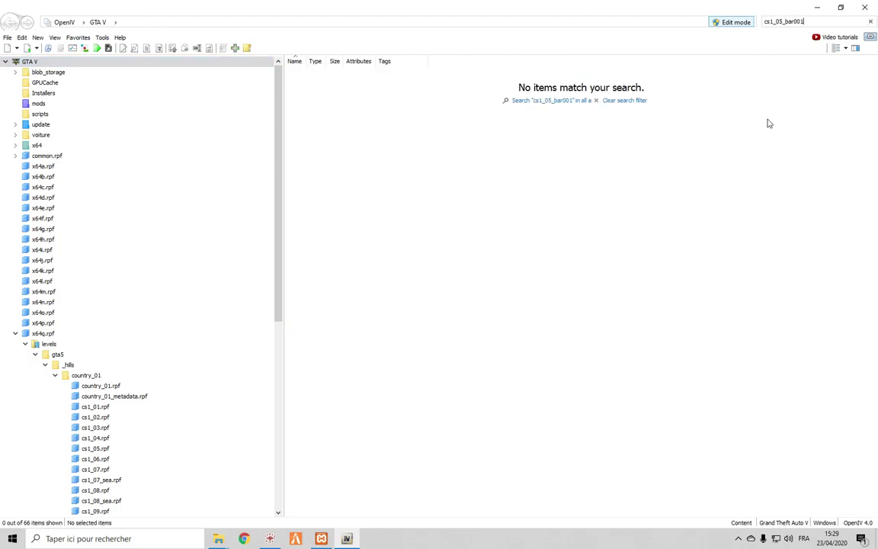
click(532, 104)
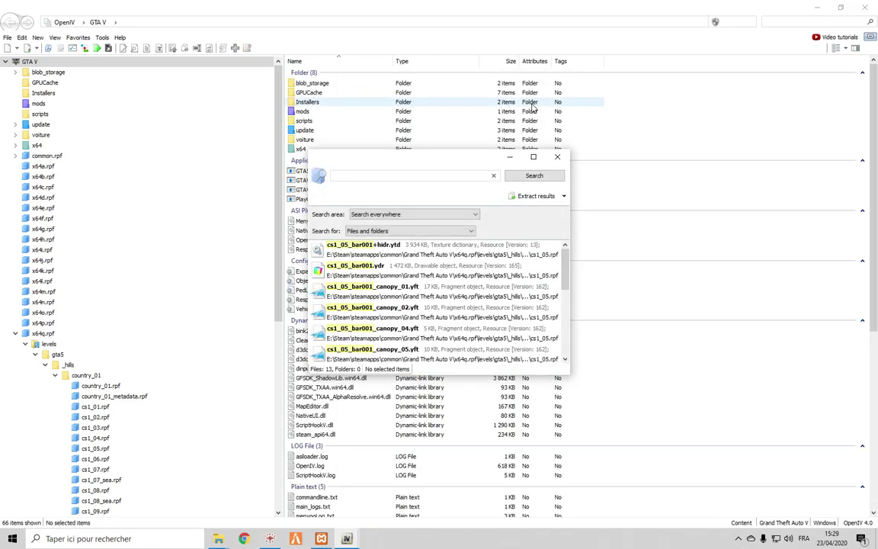
scroll(484, 246, down, 3)
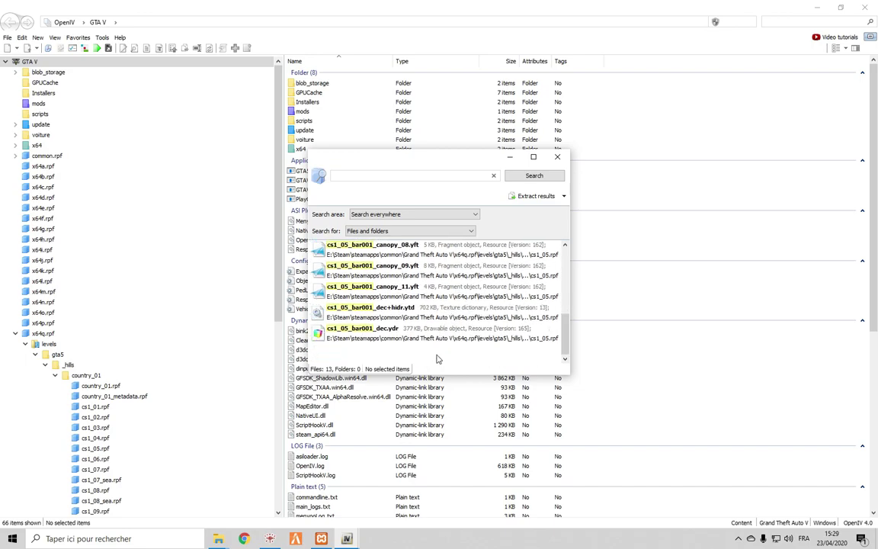
scroll(437, 358, up, 3)
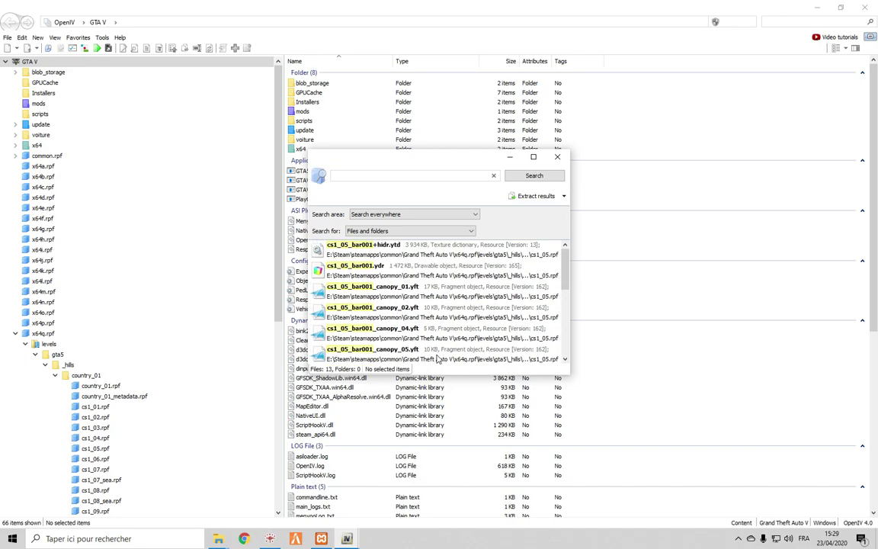
double_click(426, 274)
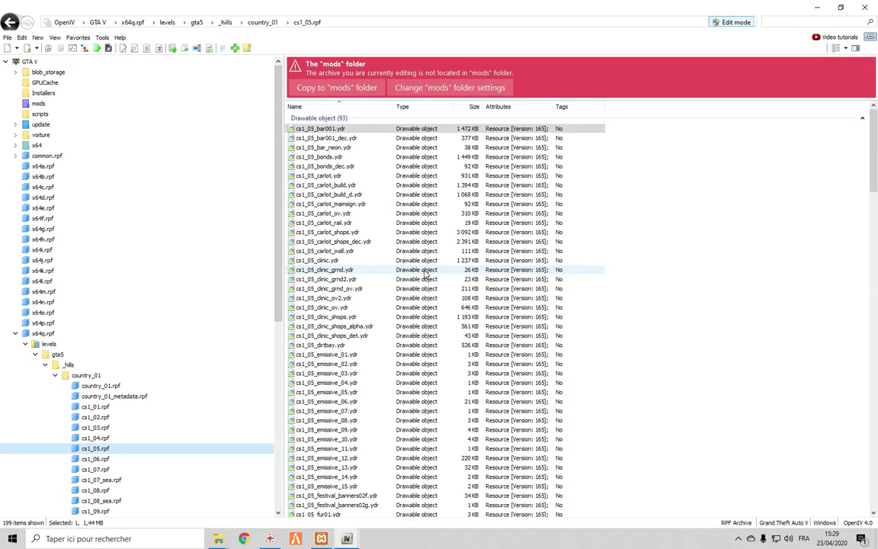
Preview the cs1_05_bar001.ydr and cs1_05_bar001_dec.ydr models in turn, inspecting the second one up close, and close the viewer.
click(329, 128)
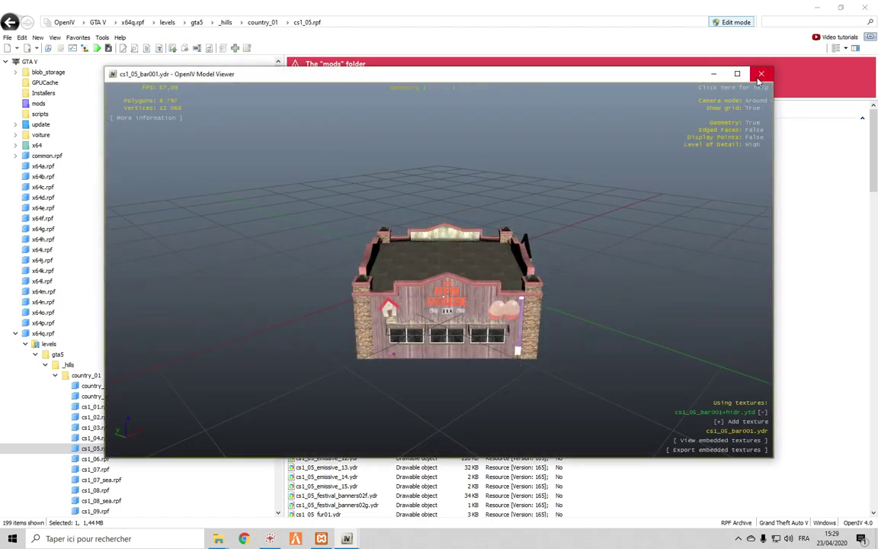
click(761, 74)
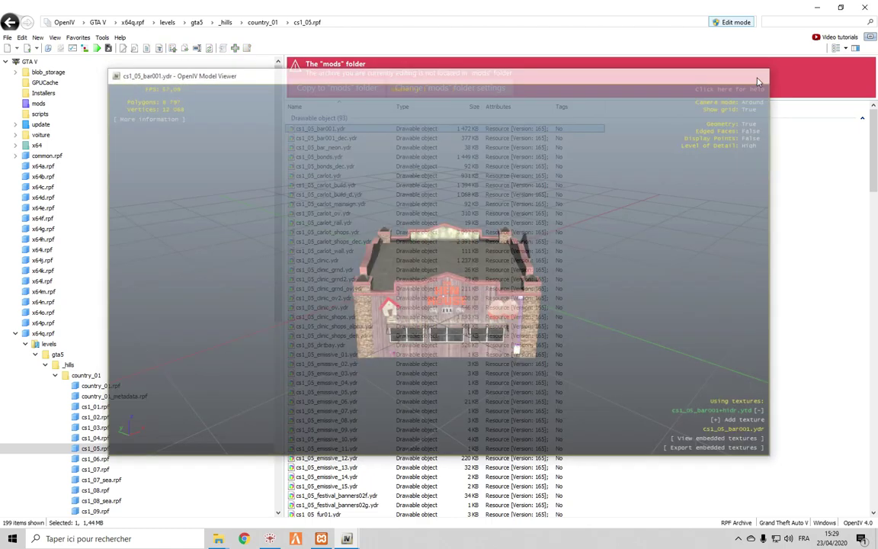
double_click(362, 138)
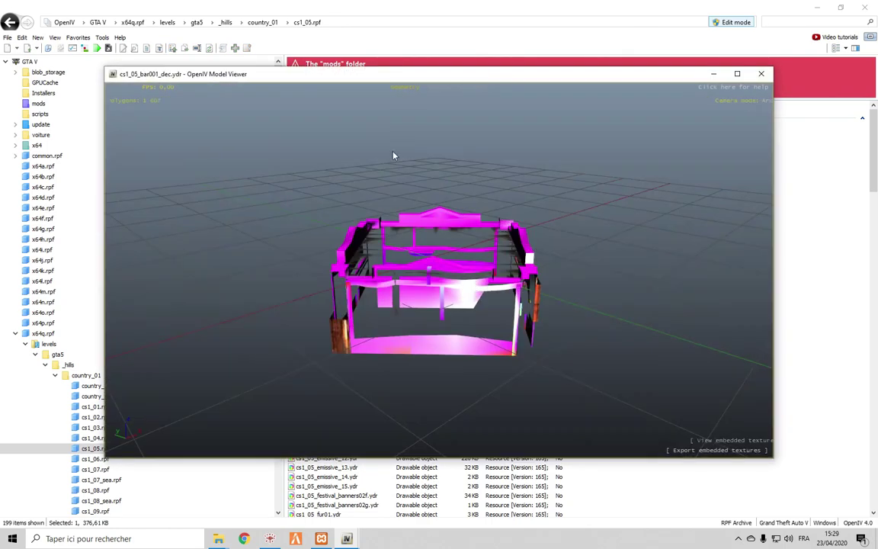
drag(457, 243, 548, 320)
scroll(390, 354, up, 4)
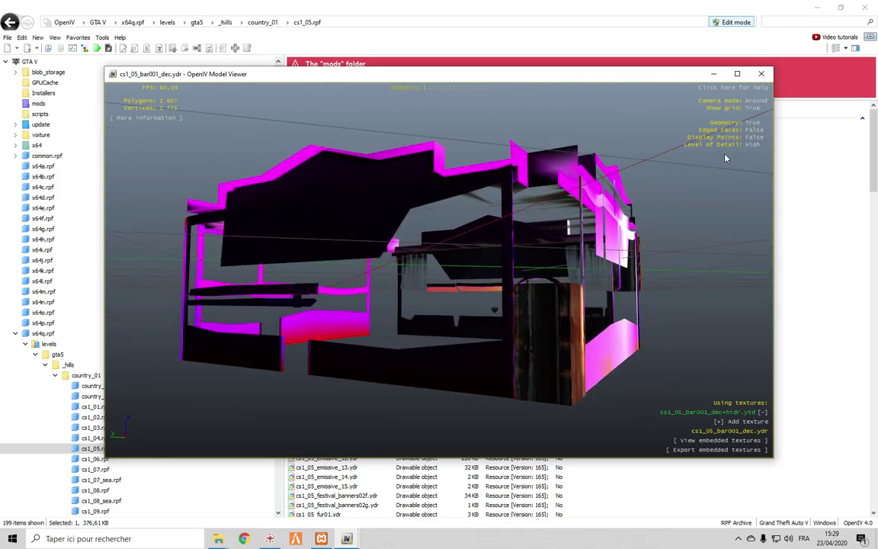
click(761, 74)
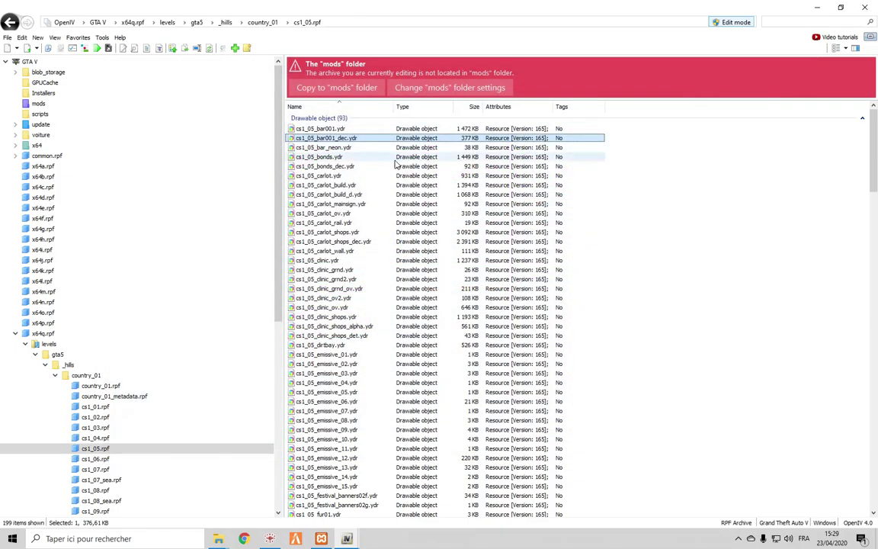
Export cs1_05_bar001.ydr to openFormats (.odr) into the desktop's tutoytb folder.
right_click(350, 131)
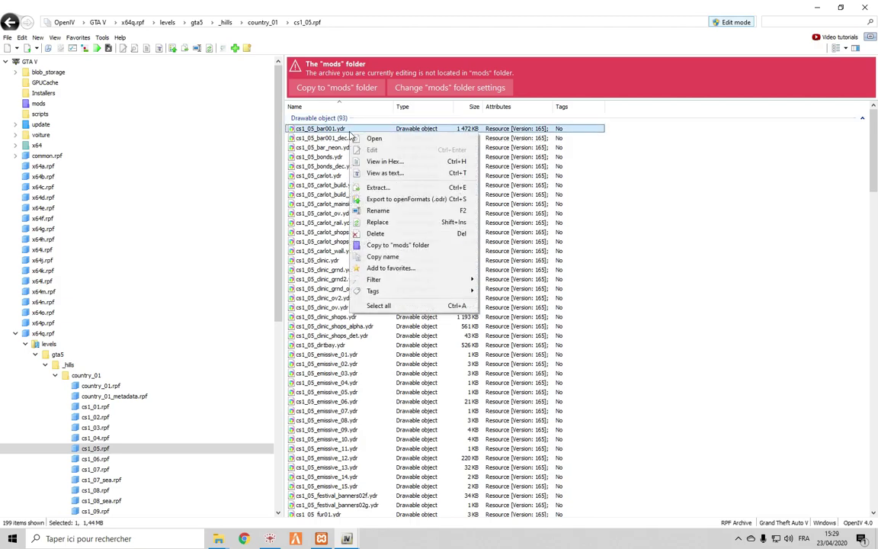
click(404, 199)
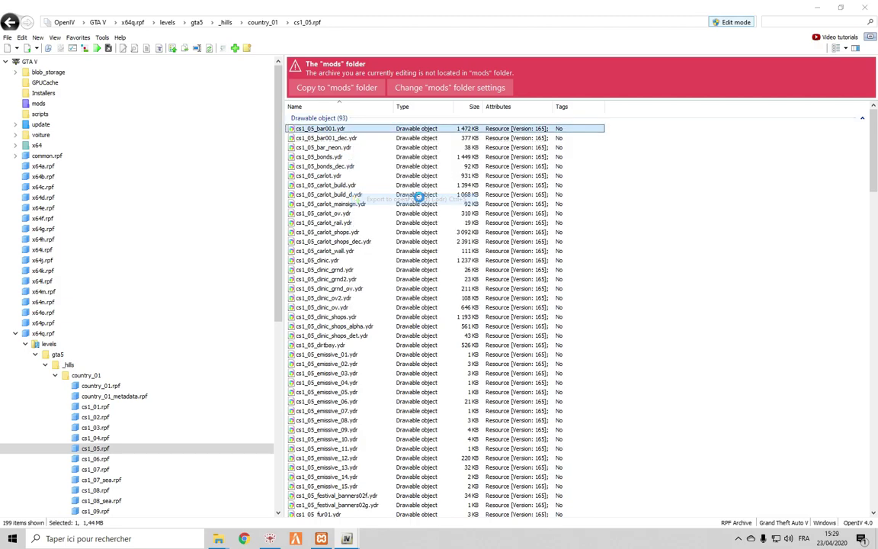
double_click(346, 100)
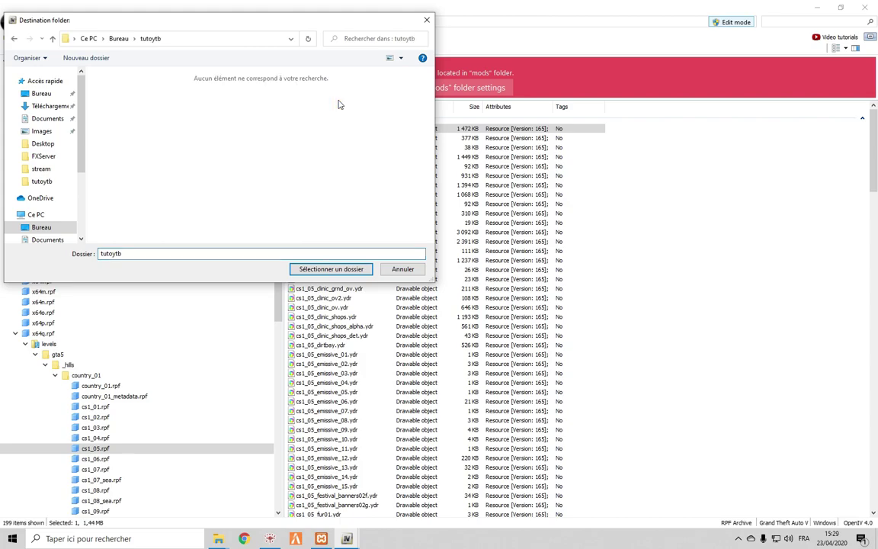
click(305, 268)
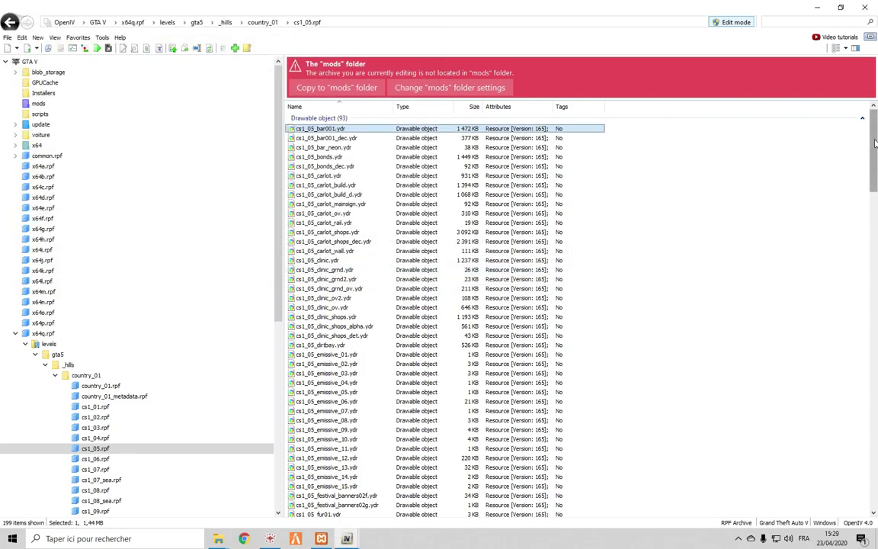
drag(875, 144, 867, 333)
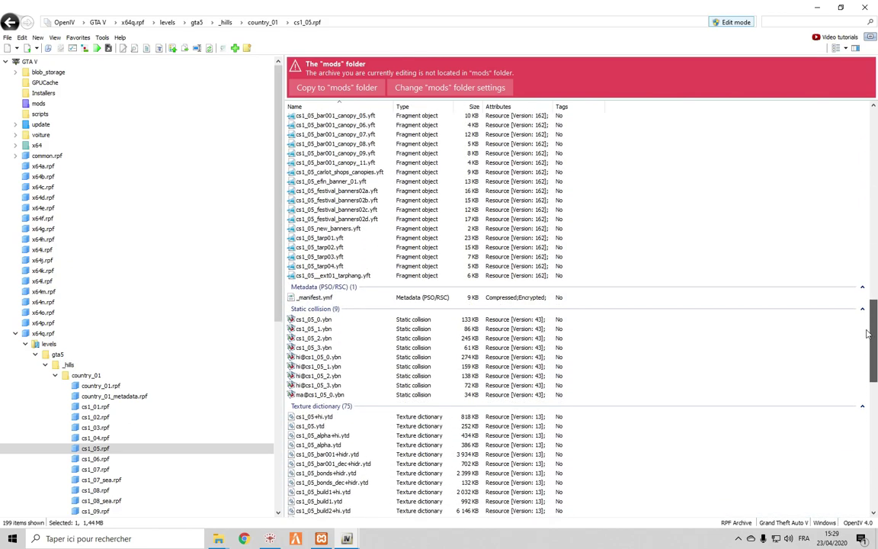
double_click(314, 386)
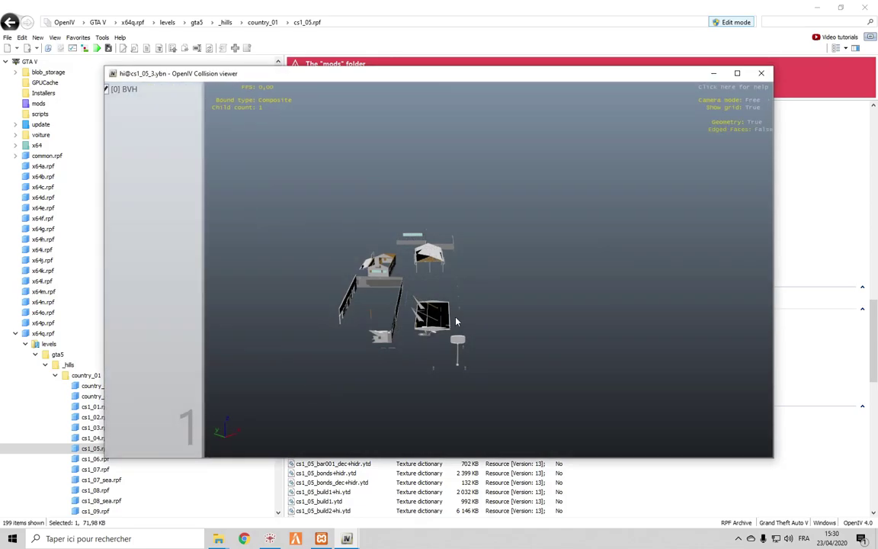
scroll(430, 320, up, 5)
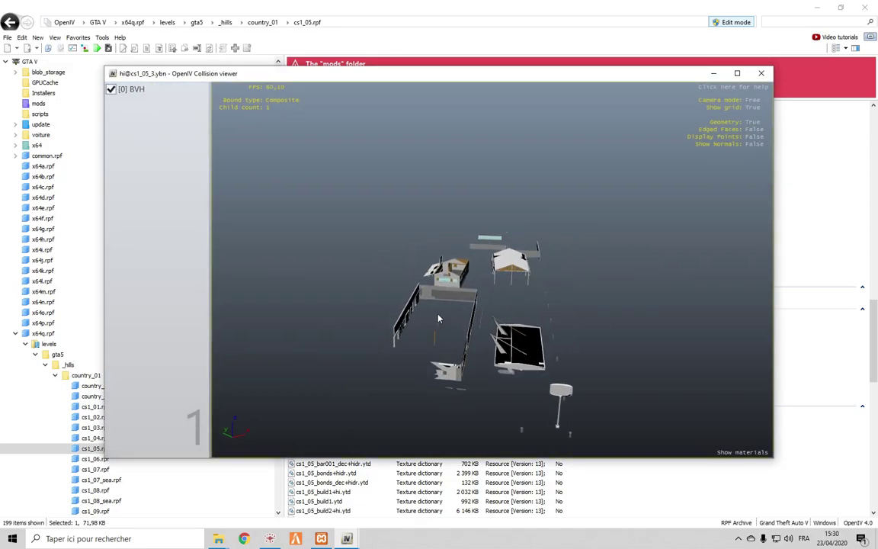
drag(451, 317, 408, 287)
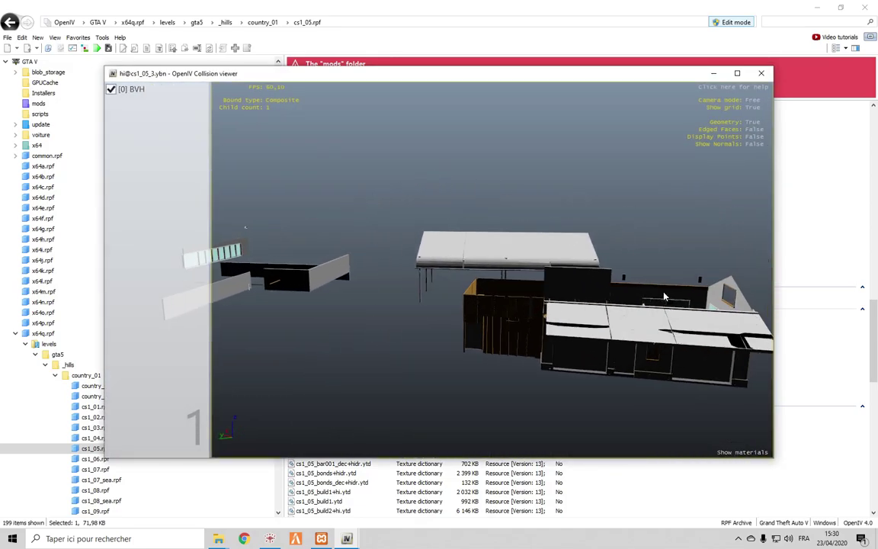
scroll(408, 287, down, 3)
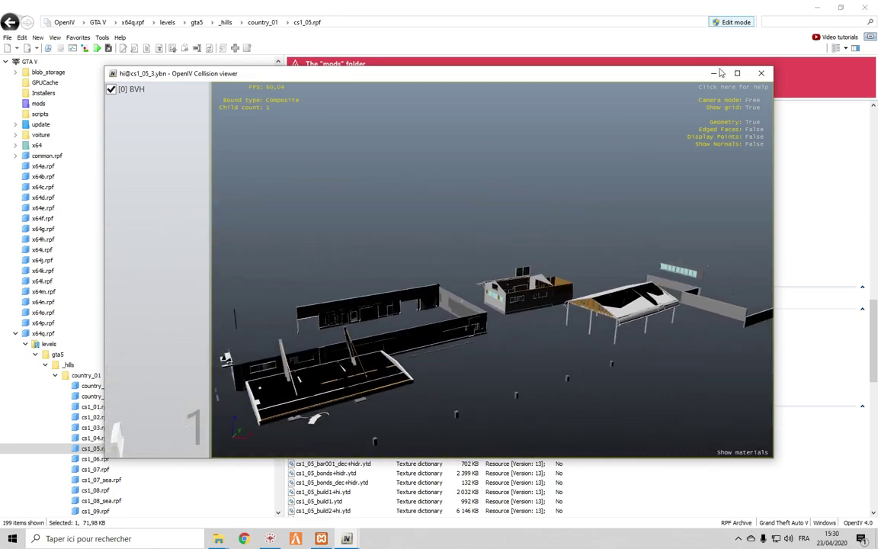
click(762, 74)
click(300, 375)
scroll(539, 294, up, 8)
drag(539, 294, 445, 295)
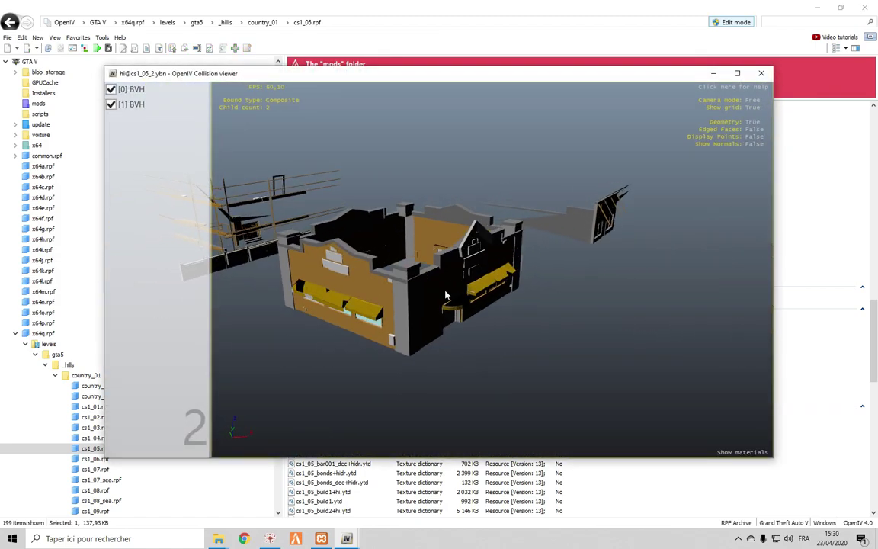
click(760, 73)
right_click(360, 374)
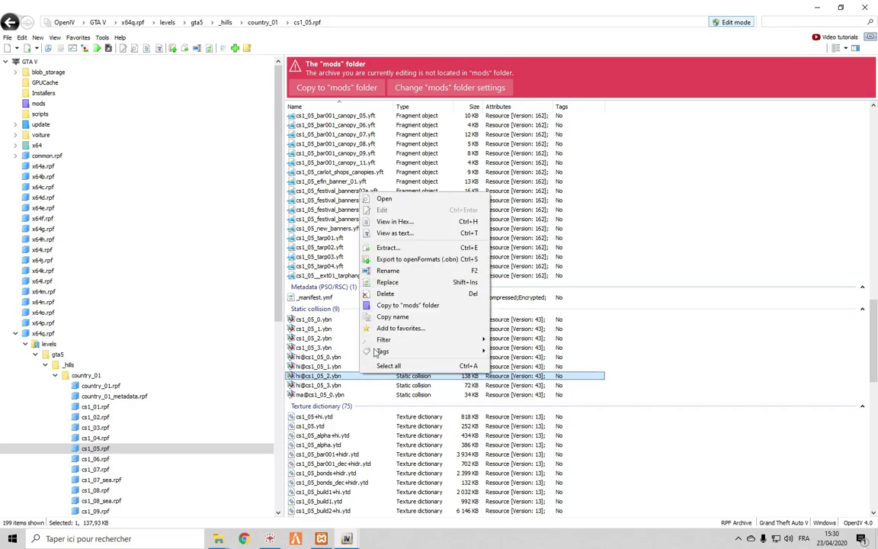
click(406, 258)
click(330, 267)
click(317, 367)
double_click(316, 366)
mouse_move(423, 314)
mouse_down()
mouse_move(457, 341)
mouse_move(487, 343)
mouse_move(342, 314)
mouse_move(538, 308)
mouse_move(405, 310)
mouse_move(490, 292)
mouse_move(354, 282)
mouse_move(499, 260)
mouse_move(472, 252)
mouse_move(427, 298)
mouse_up()
scroll(419, 315, up, 5)
key(w)
key(s)
key(d)
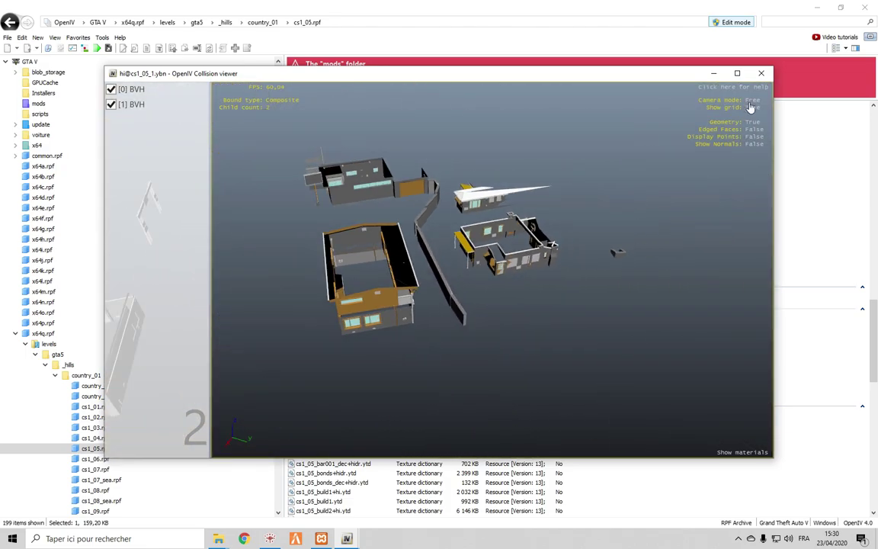
click(764, 81)
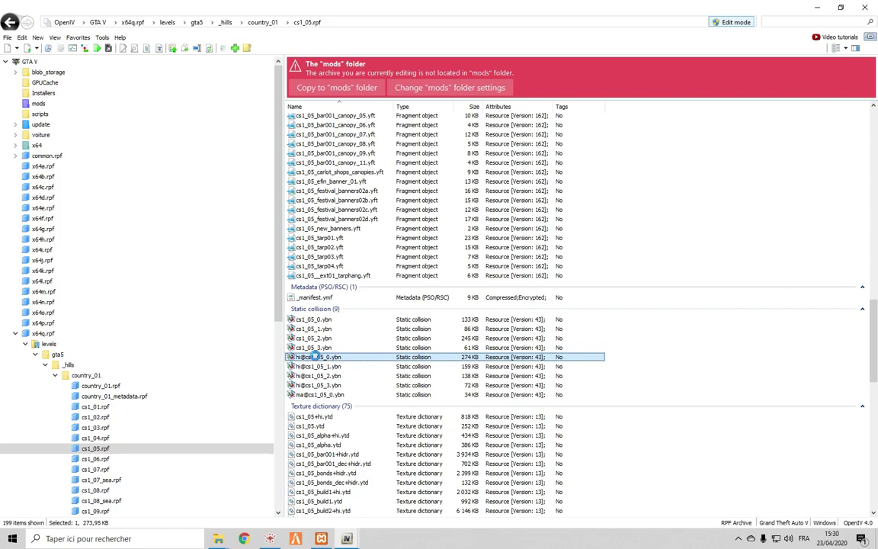
double_click(317, 359)
key(w)
drag(445, 335, 415, 241)
key(w)
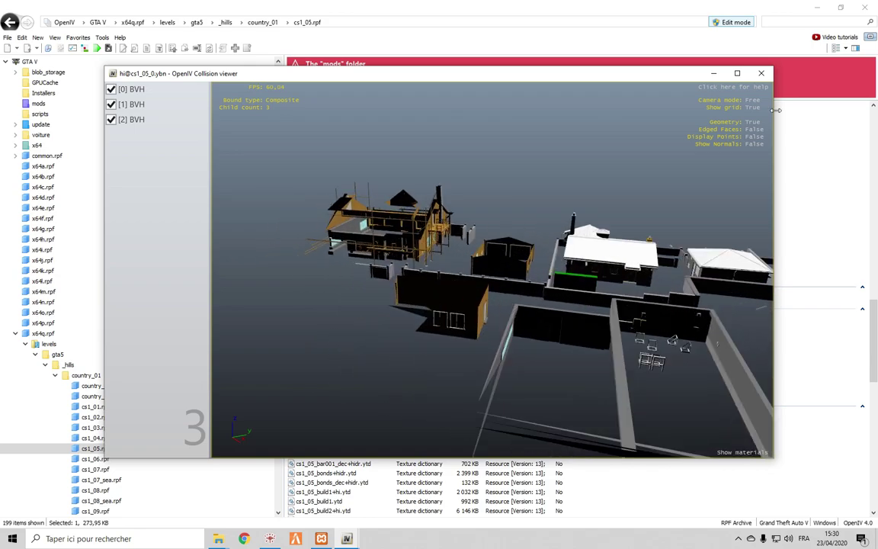
click(760, 73)
Preview the cs1_05_3.ybn collision, inspect the bar building and its surrounding ground up close, and close the viewer.
click(315, 348)
double_click(315, 347)
scroll(419, 300, up, 5)
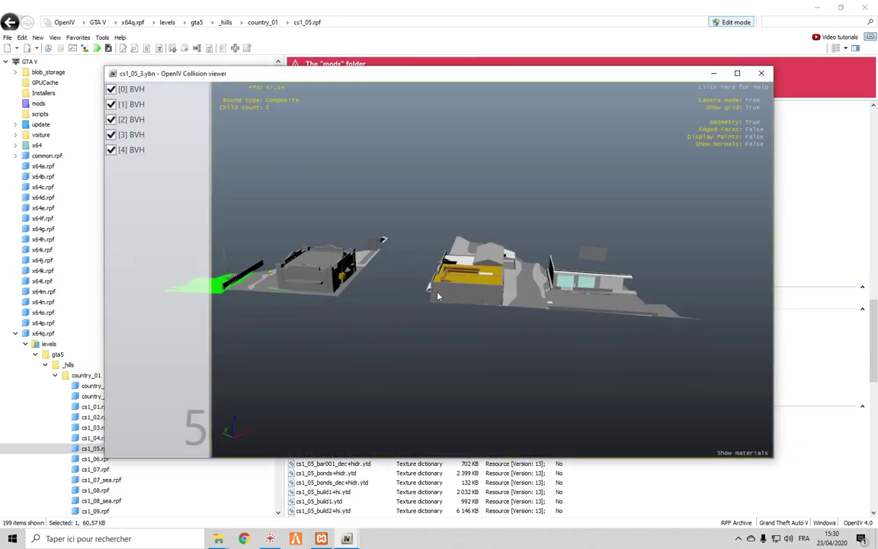
drag(419, 300, 348, 274)
scroll(412, 290, up, 5)
scroll(411, 290, down, 5)
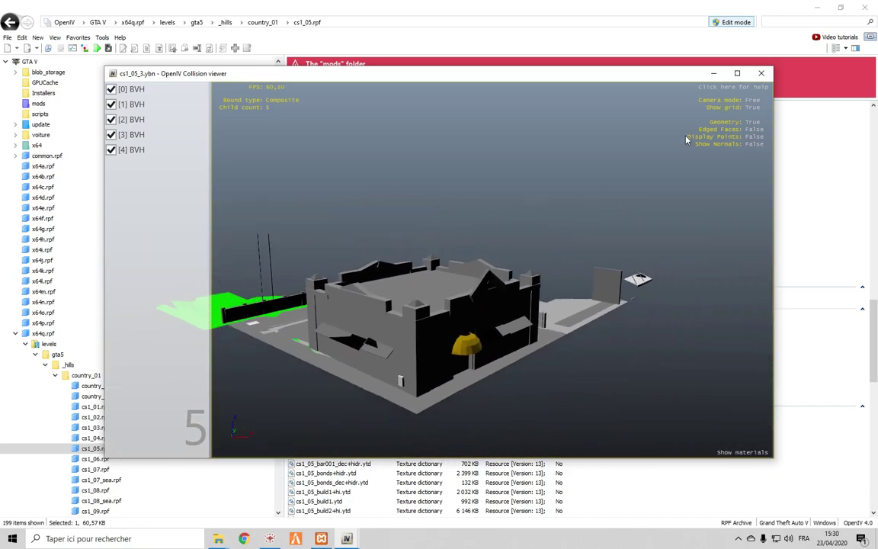
click(760, 73)
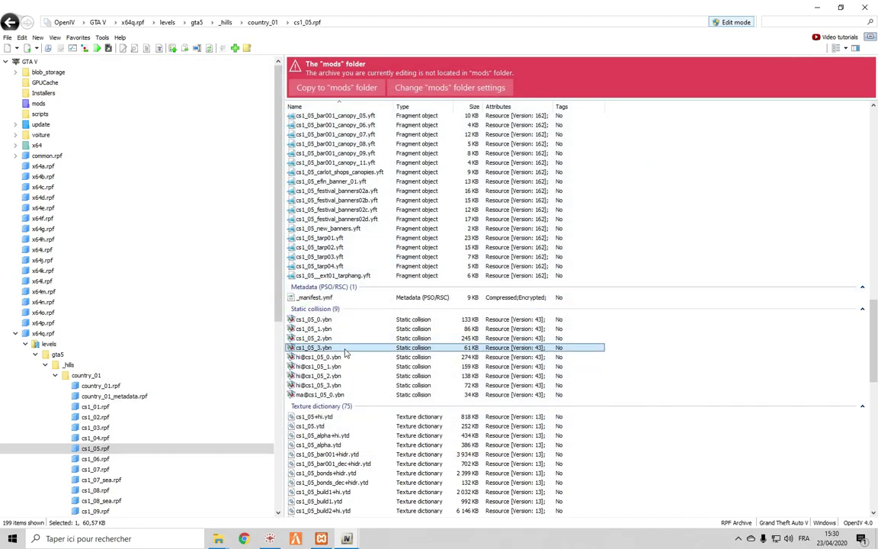
Export cs1_05_3.ybn to openFormats (.obn) into the desktop's tutoytb folder.
right_click(347, 348)
click(367, 234)
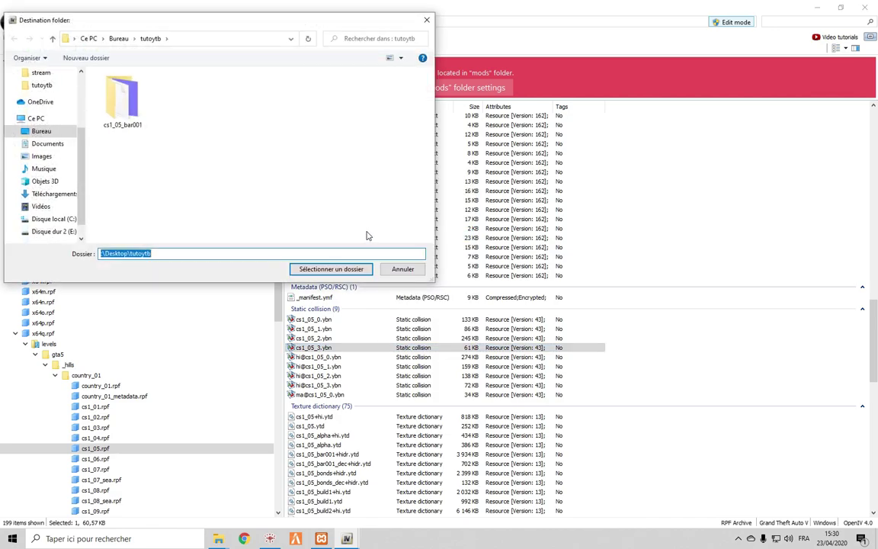
click(344, 269)
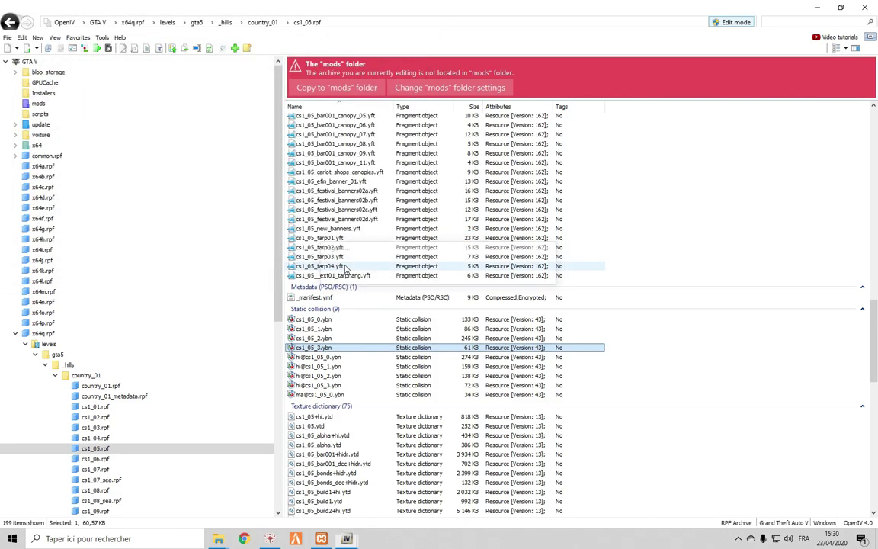
Preview the cs1_05_2.ybn collision, inspect its buildings from several sides for the bar, and close the viewer.
double_click(320, 337)
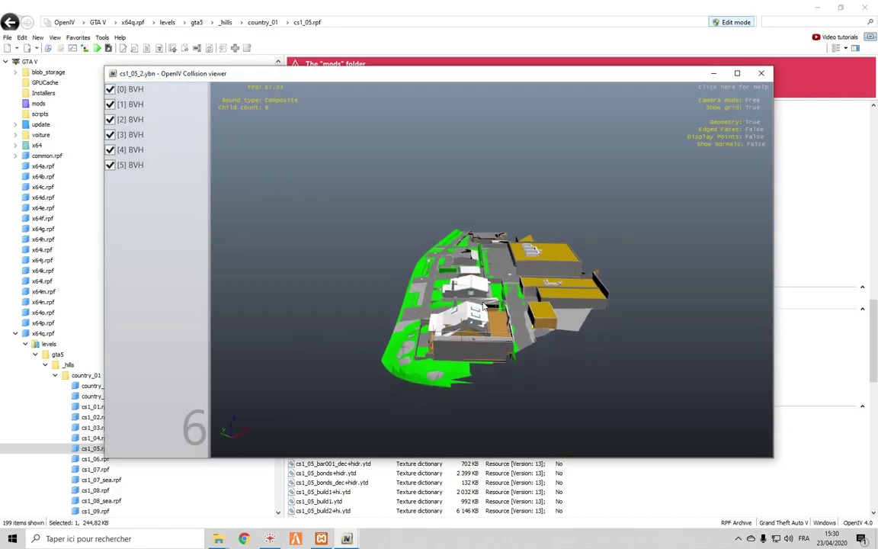
scroll(483, 306, up, 5)
drag(483, 306, 290, 303)
scroll(548, 266, up, 5)
drag(549, 265, 546, 151)
scroll(419, 251, down, 5)
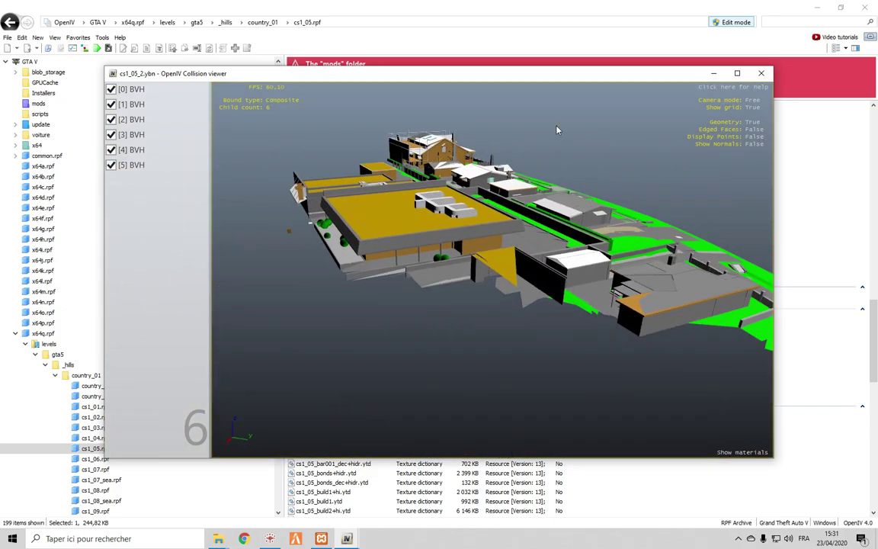
click(761, 73)
Preview the cs1_05_1.ybn collision, check its buildings for the bar, and close the viewer.
double_click(334, 330)
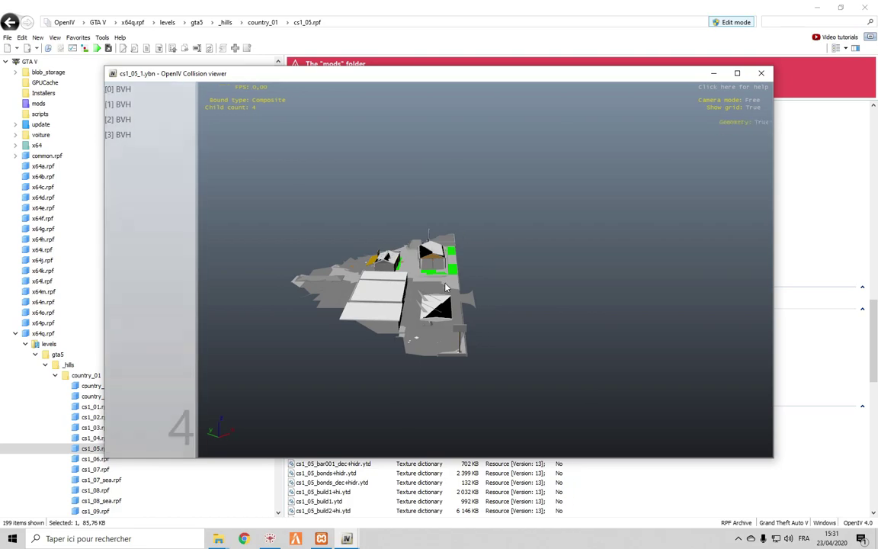
scroll(456, 266, up, 5)
drag(446, 283, 474, 255)
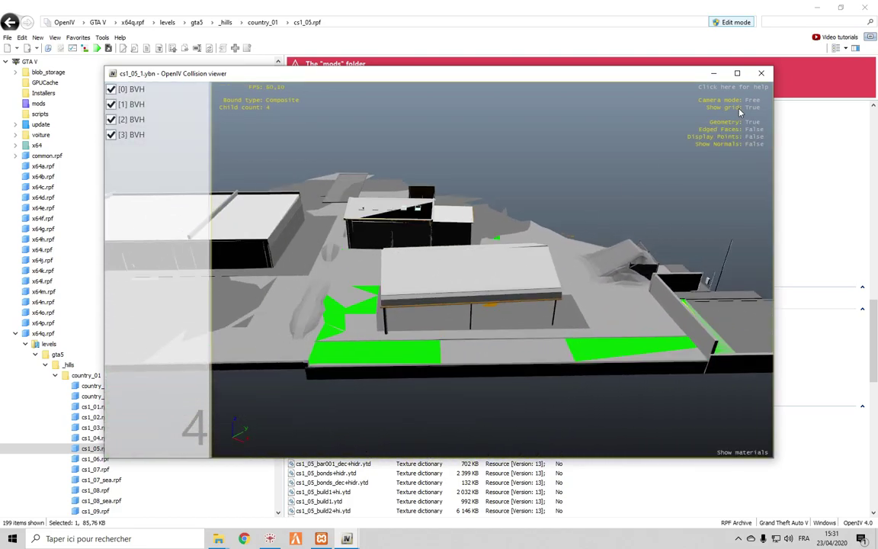
click(764, 74)
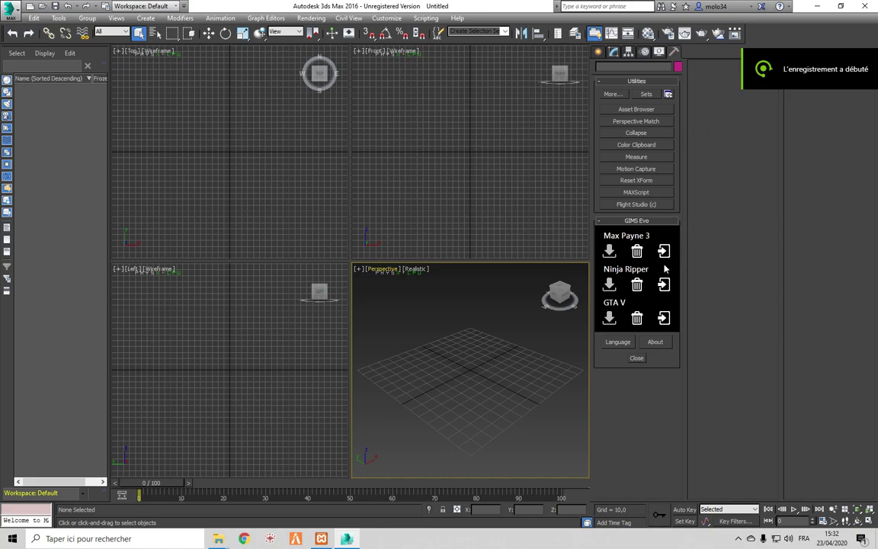
In 3ds Max, import all openFormats files from tutoytb with GIMS Evo for GTA V, using tutoytb as textures directory, and close the report.
click(663, 319)
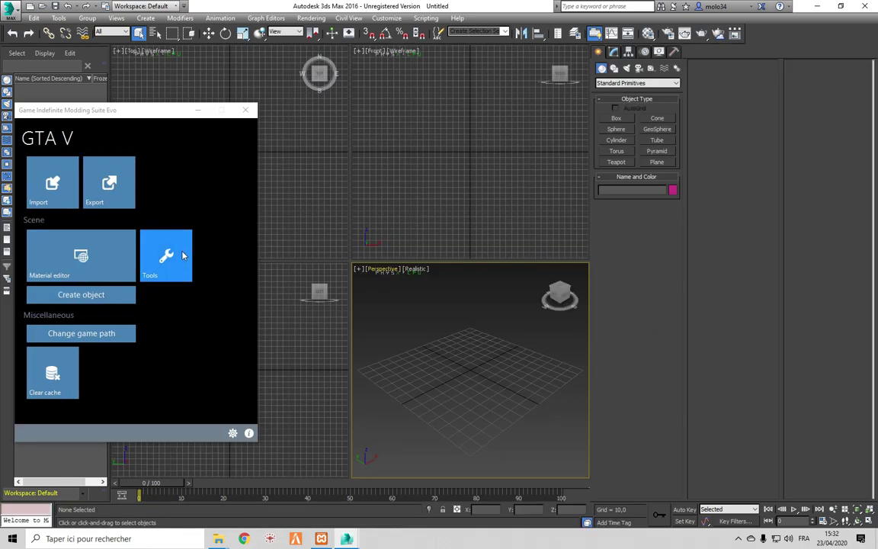
click(43, 189)
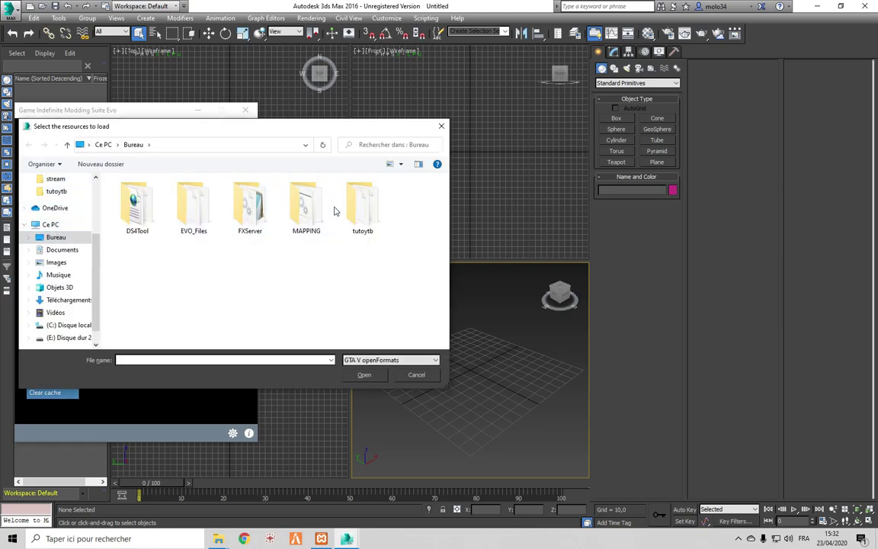
double_click(343, 221)
drag(335, 251, 168, 172)
click(365, 376)
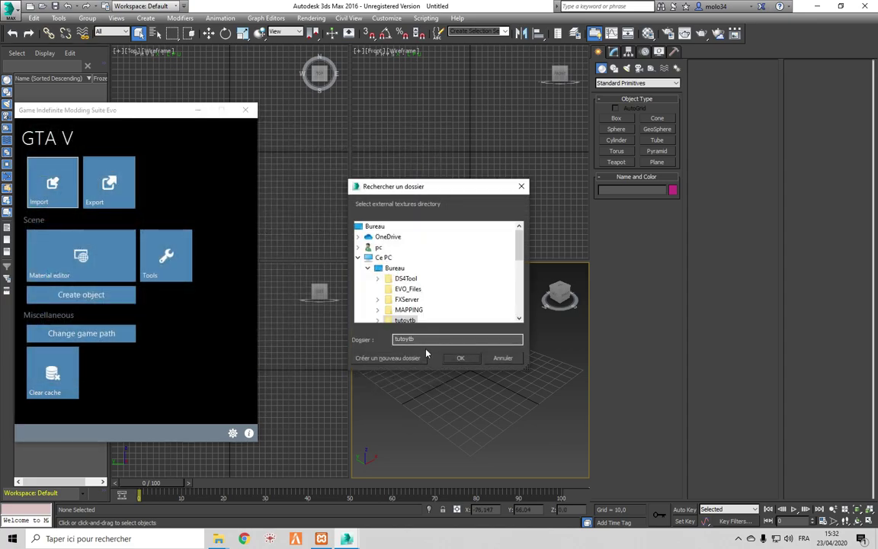
click(457, 358)
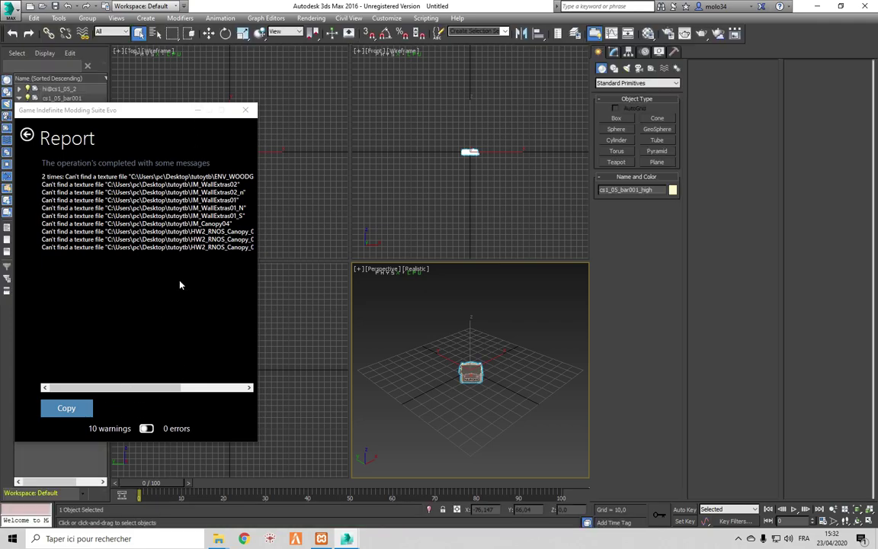
click(245, 110)
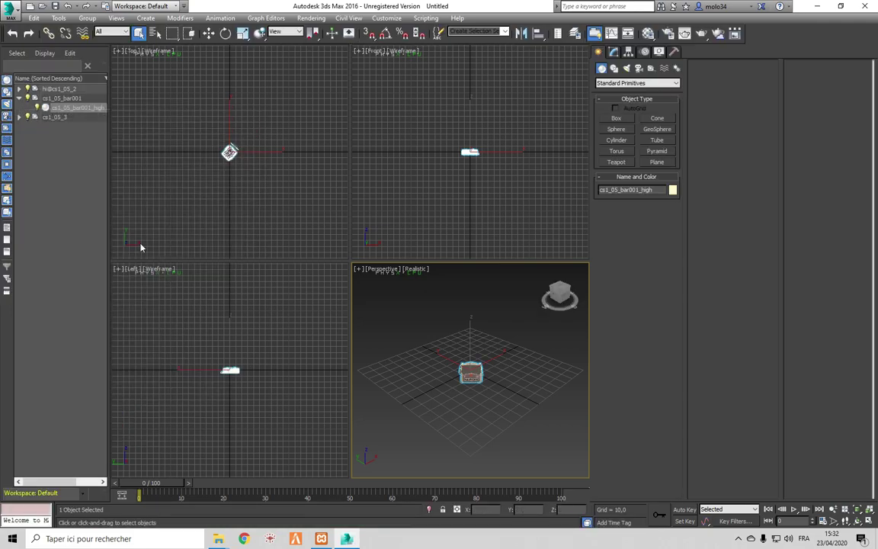
Select the imported cs1_05_bar001, hi@cs1_05_2 and cs1_05_3 objects in turn, and inspect the Hen House model's front up close.
click(61, 98)
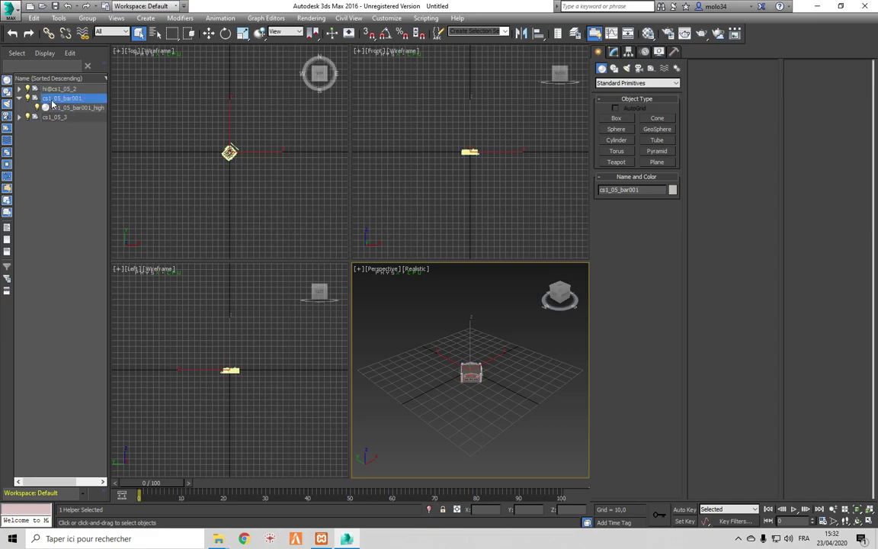
click(55, 89)
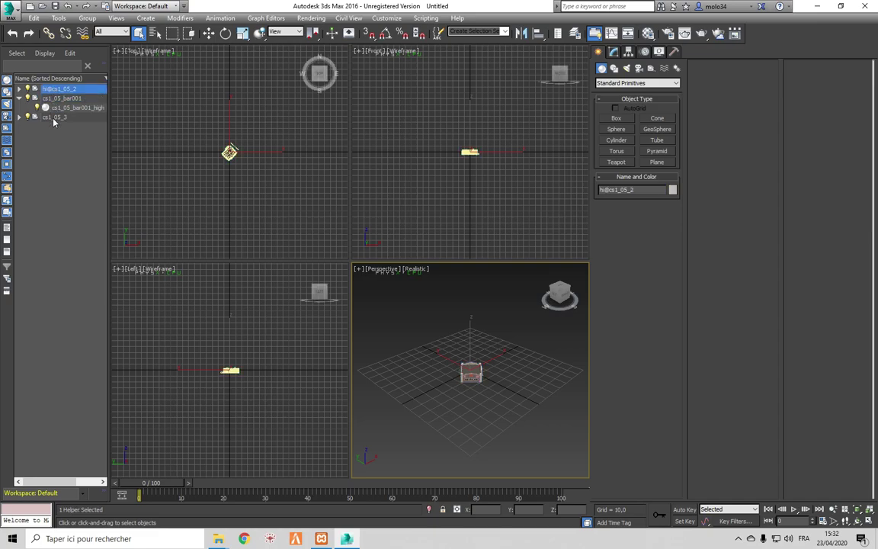
click(54, 118)
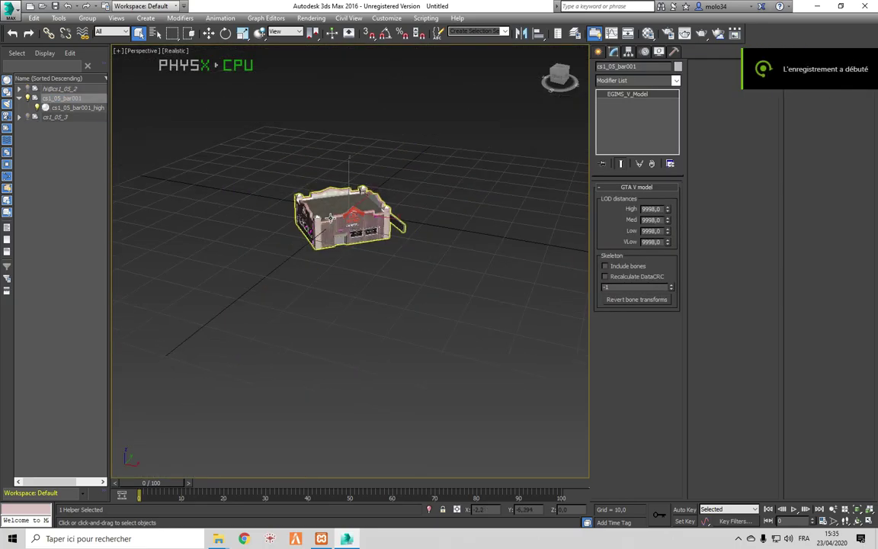
key(z)
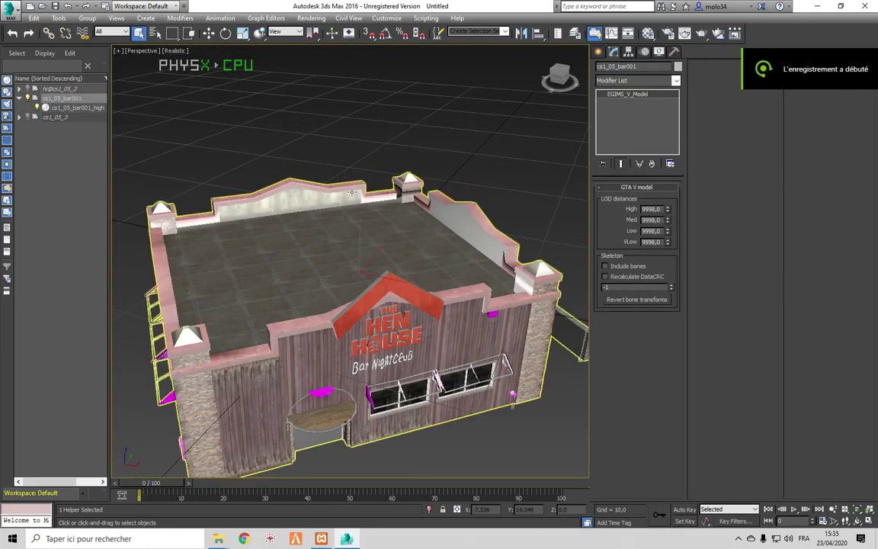
alt+middle_drag(359, 272, 404, 244)
alt+drag(403, 361, 407, 333)
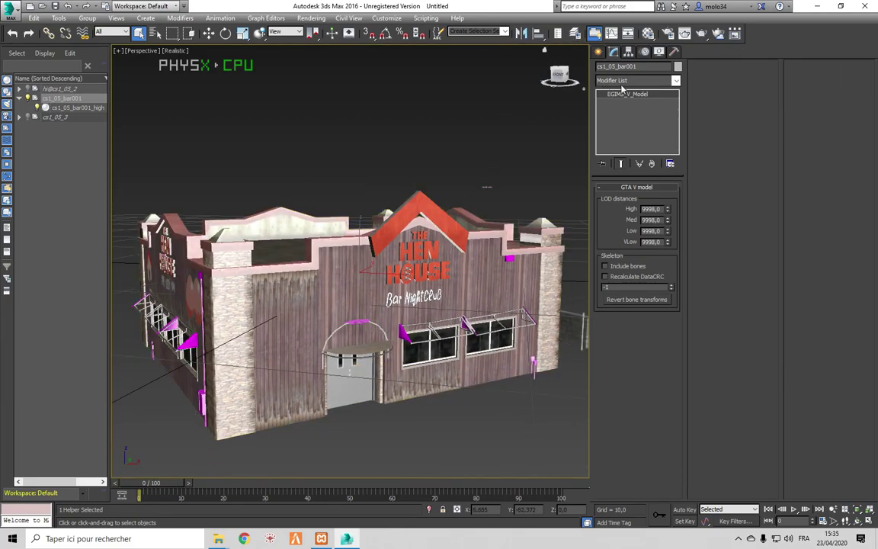
On the cs1_05_bar001_high mesh, select all polygons of the grey entrance double door, including its two small windows.
click(63, 109)
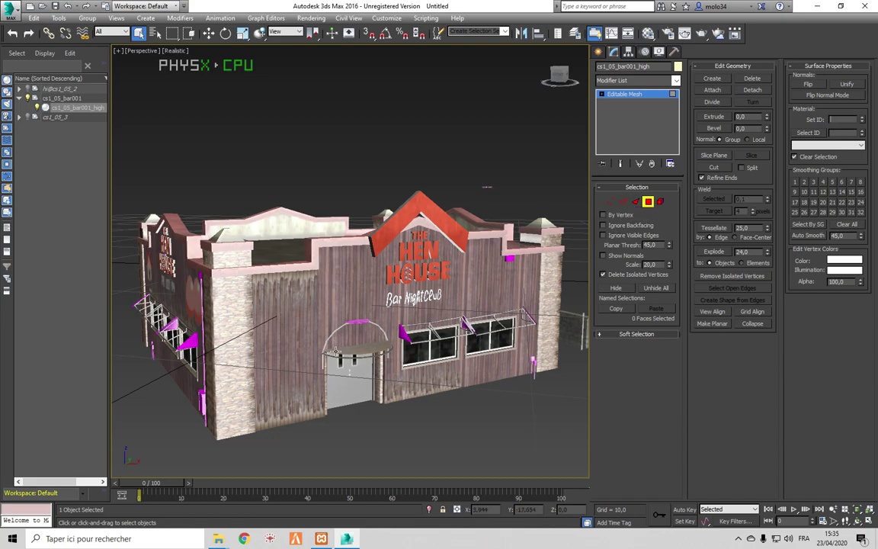
click(346, 377)
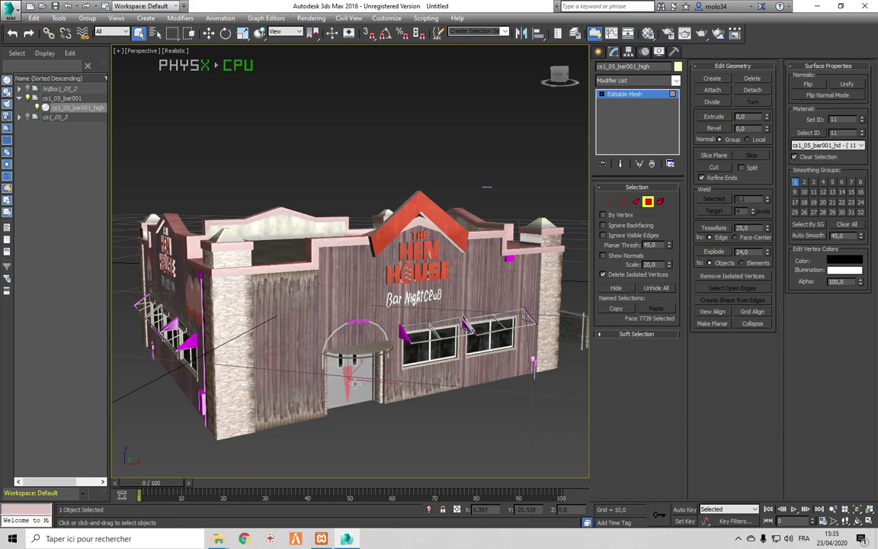
ctrl+click(362, 381)
ctrl+click(369, 381)
scroll(368, 379, up, 5)
ctrl+click(329, 329)
ctrl+click(345, 332)
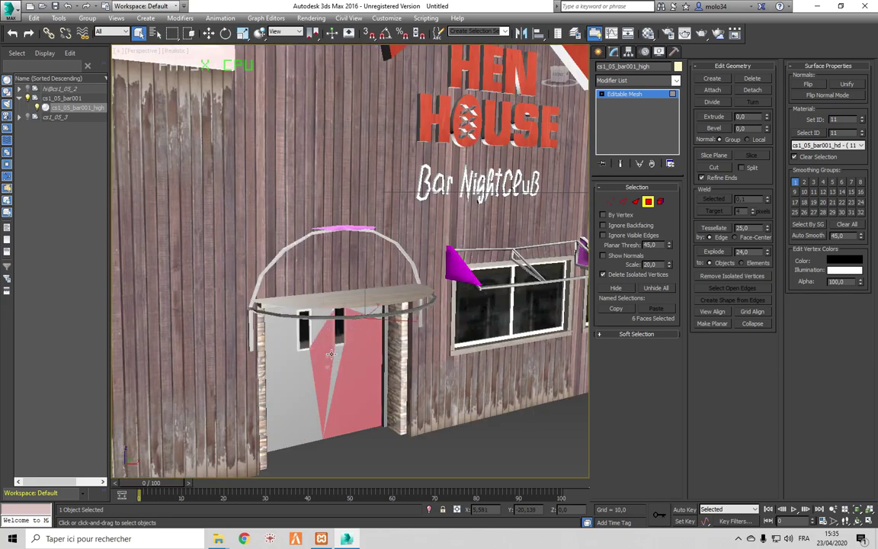
ctrl+click(309, 329)
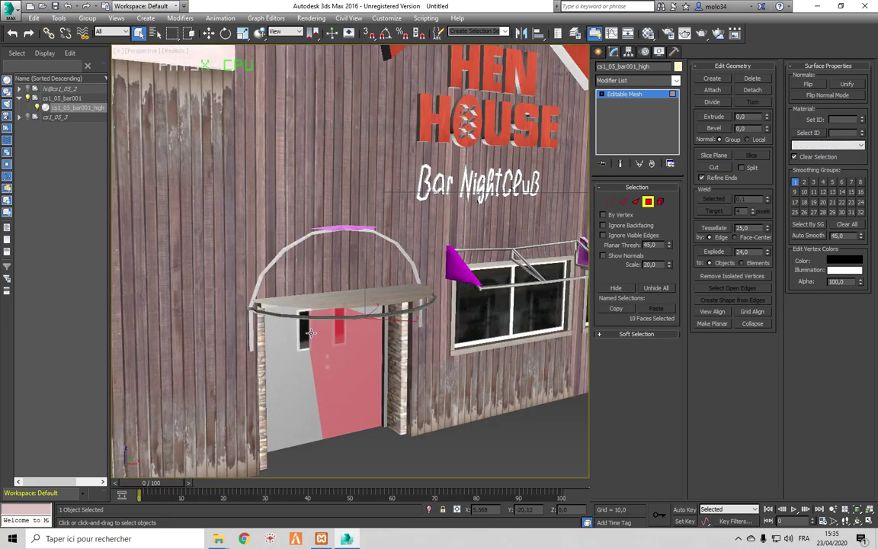
ctrl+click(293, 333)
ctrl+click(301, 382)
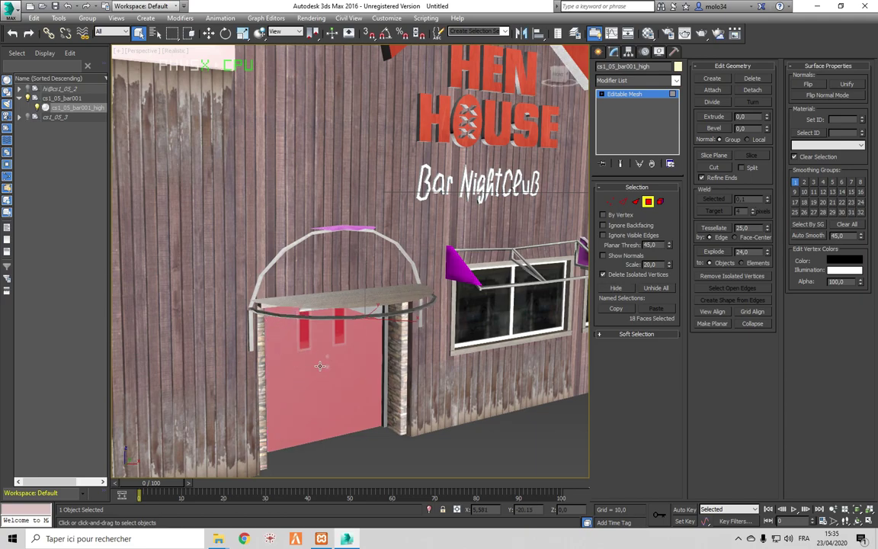
Add the double door's remaining triangles to the polygon selection on cs1_05_bar001_high, and delete the whole door.
drag(559, 81, 532, 61)
ctrl+click(281, 219)
ctrl+click(270, 216)
ctrl+click(259, 218)
ctrl+click(304, 219)
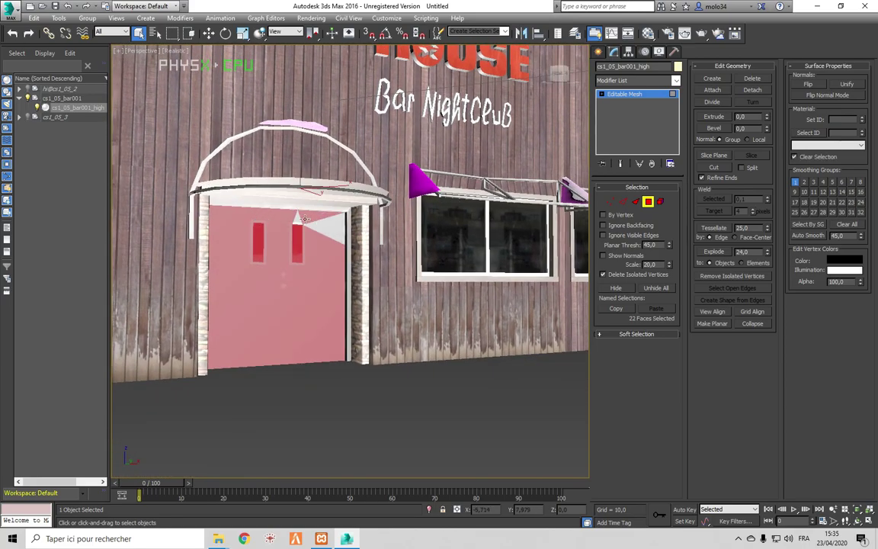
ctrl+click(301, 220)
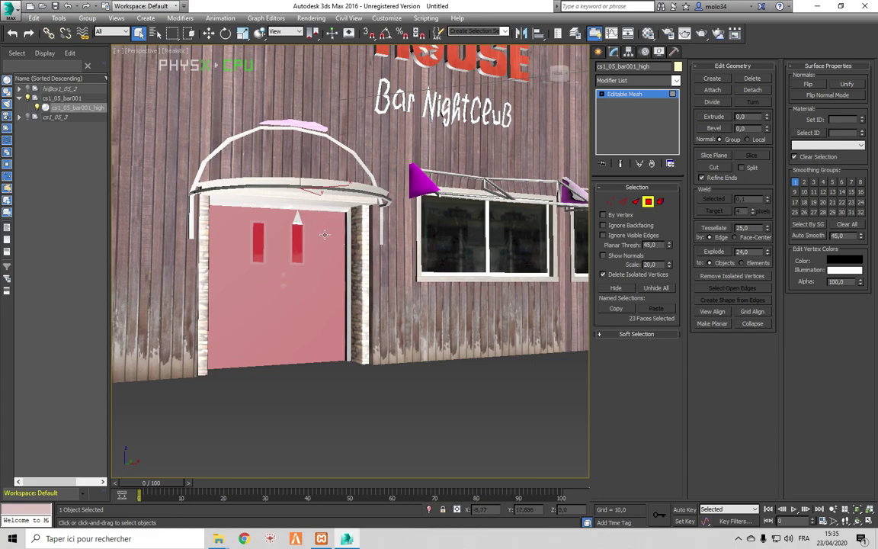
key(Delete)
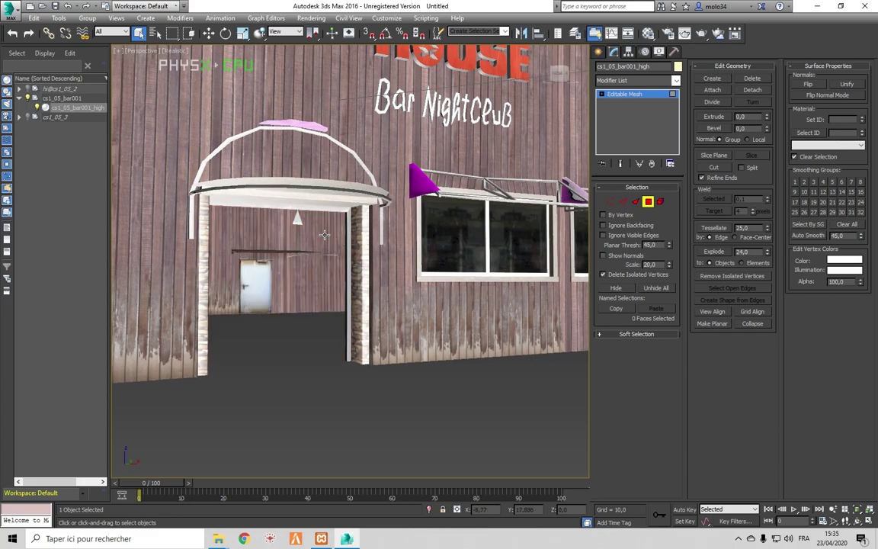
Select and deselect the stray triangle in the doorway, and inspect the opened entrance up close and from outside.
drag(560, 74, 440, 136)
click(241, 244)
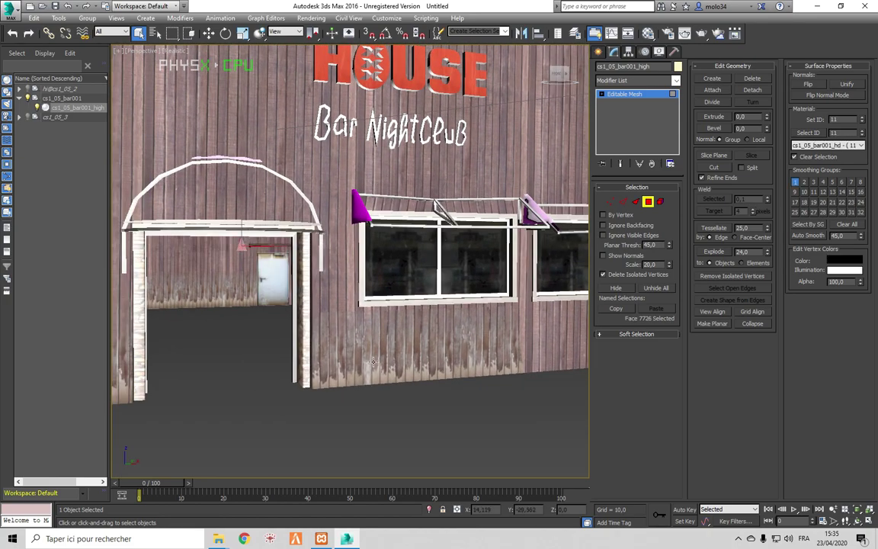
key(ctrl+d)
scroll(231, 356, up, 3)
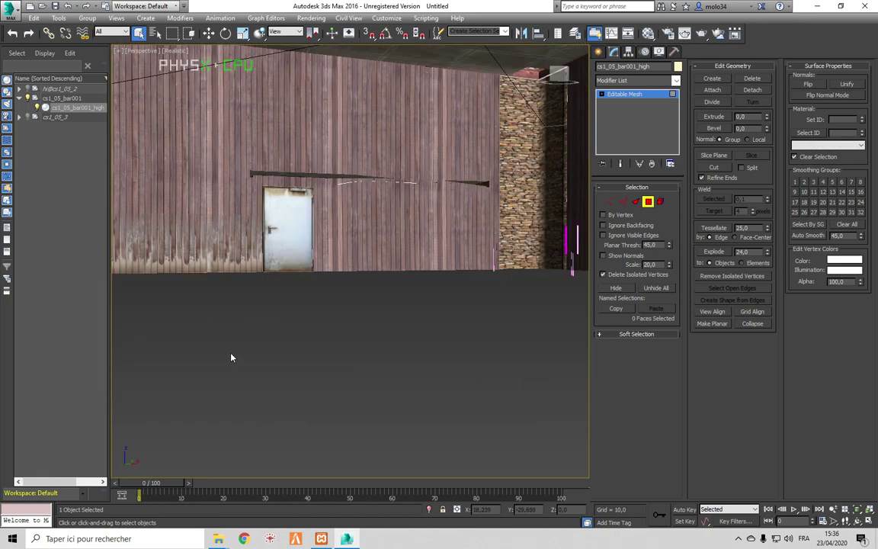
scroll(258, 327, down, 5)
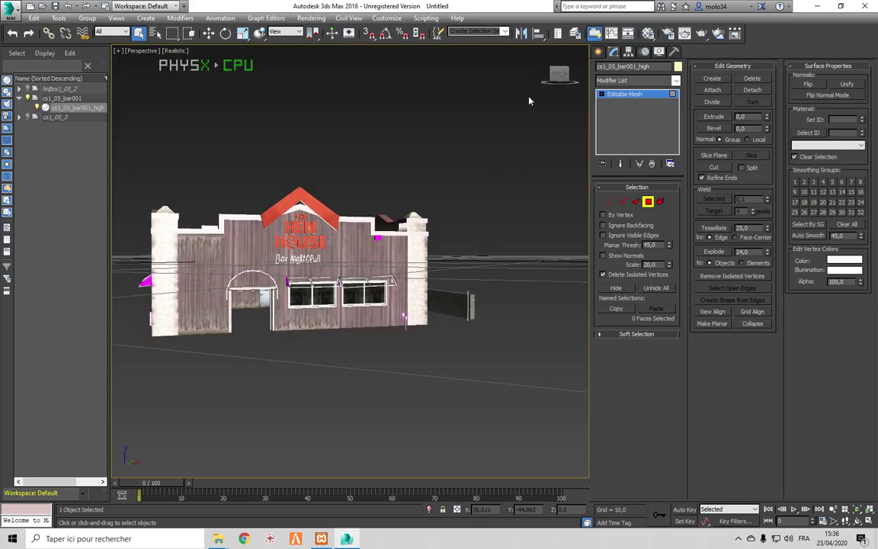
drag(559, 80, 505, 60)
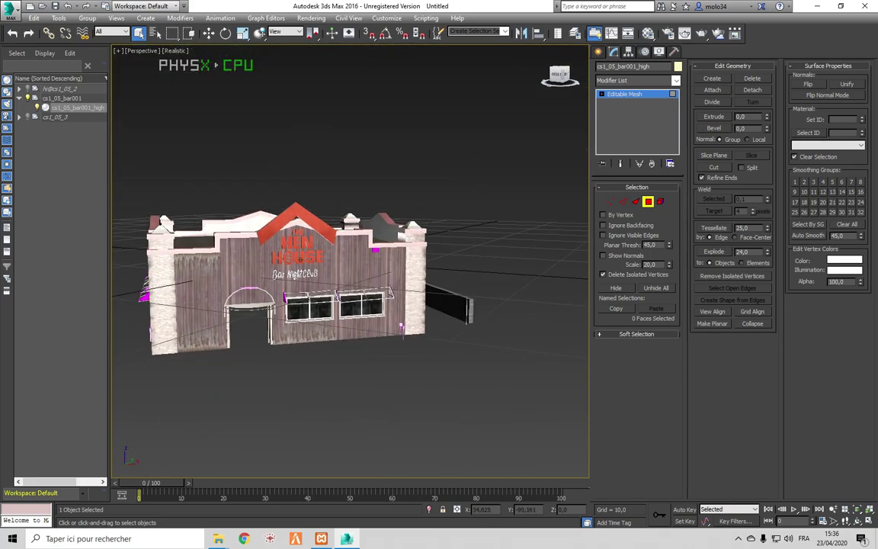
In the hi@cs1_05_2 collision, look through its 0x2 mesh and composite, and delete the box primitive covering the entrance door.
click(35, 108)
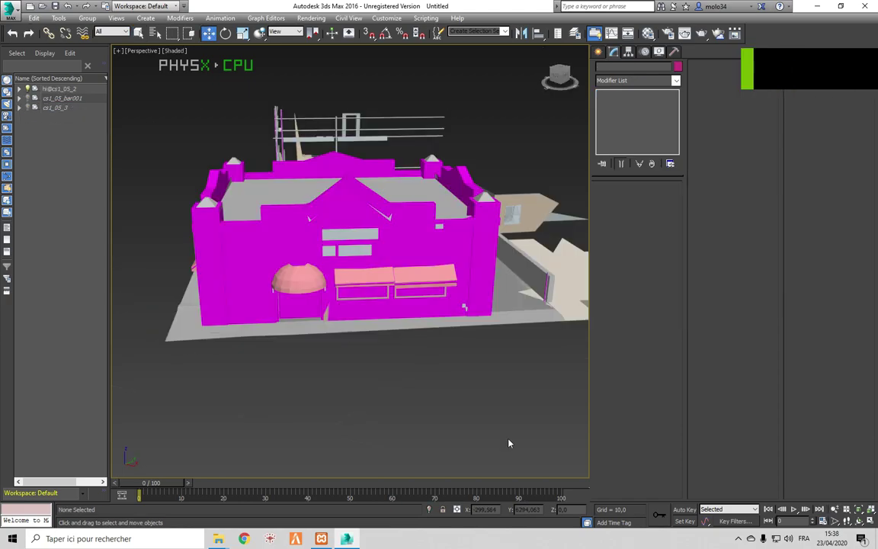
click(20, 89)
click(63, 100)
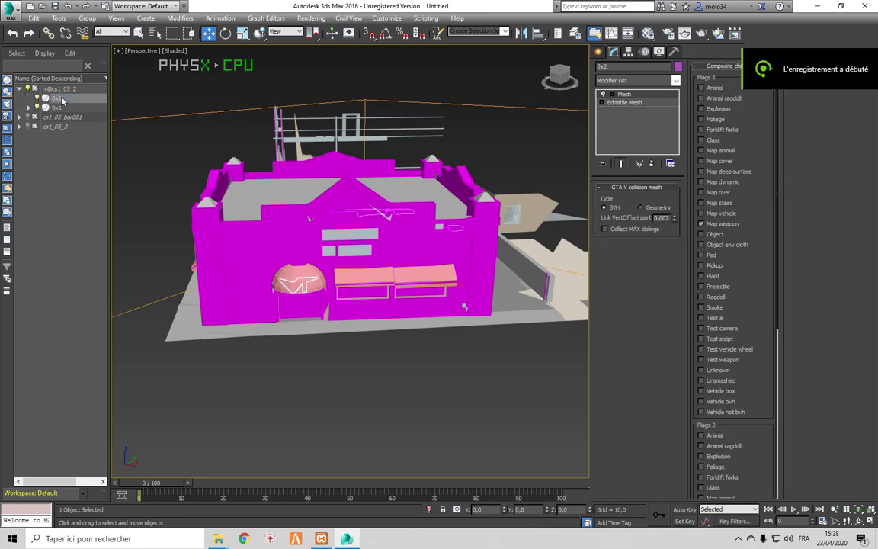
click(58, 90)
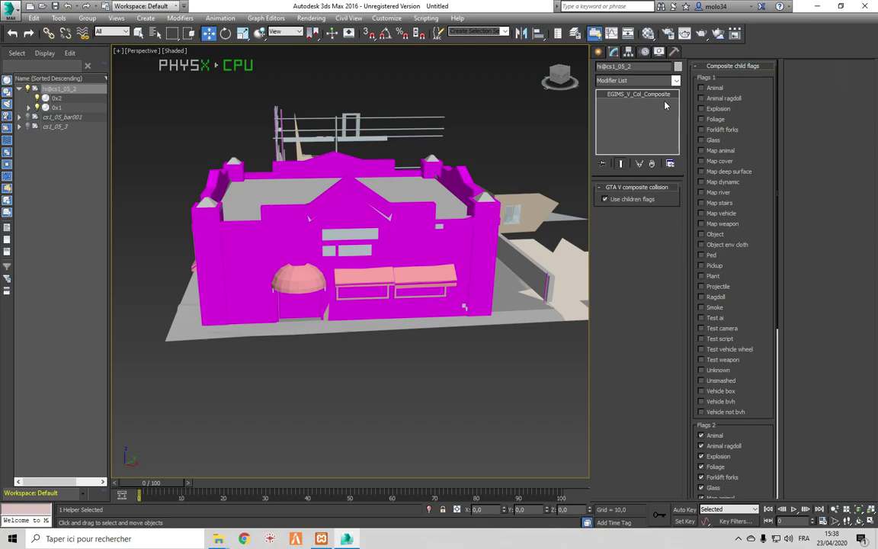
click(58, 98)
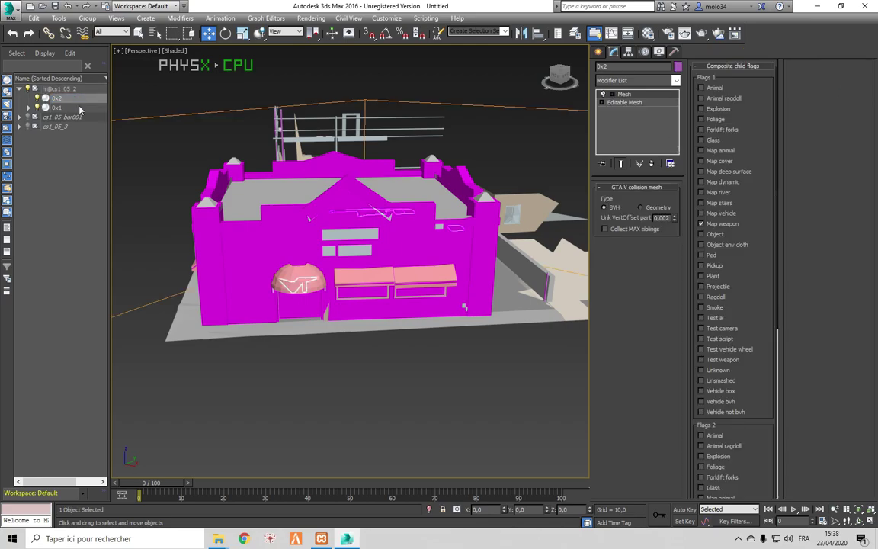
click(308, 307)
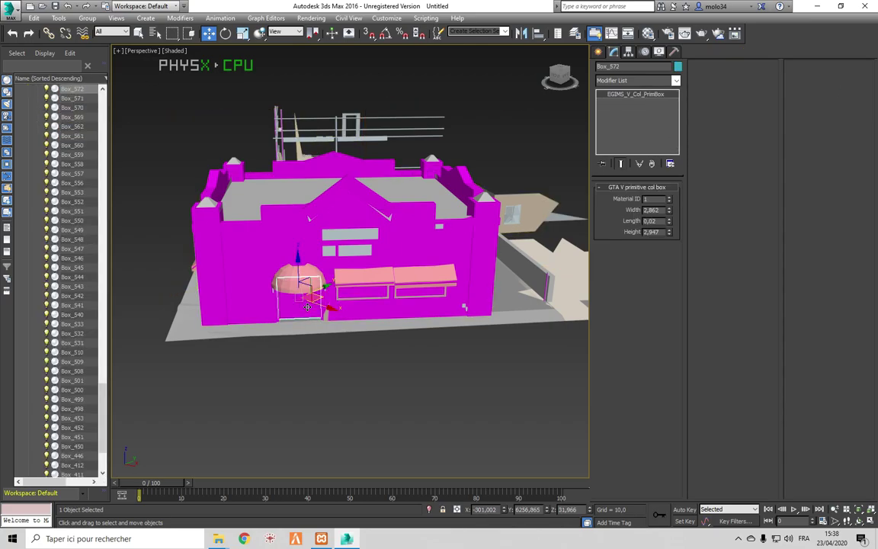
key(Delete)
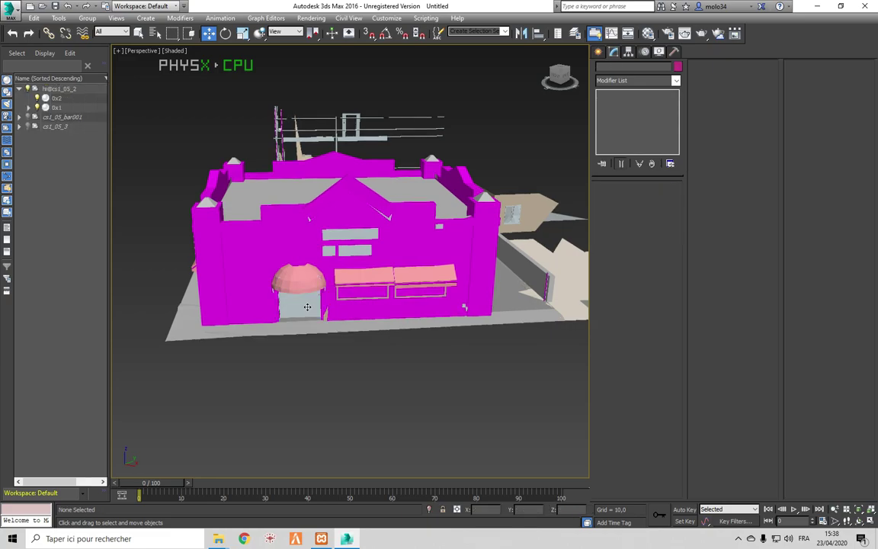
Delete the 0x1 collision mesh from hi@cs1_05_2.
click(67, 98)
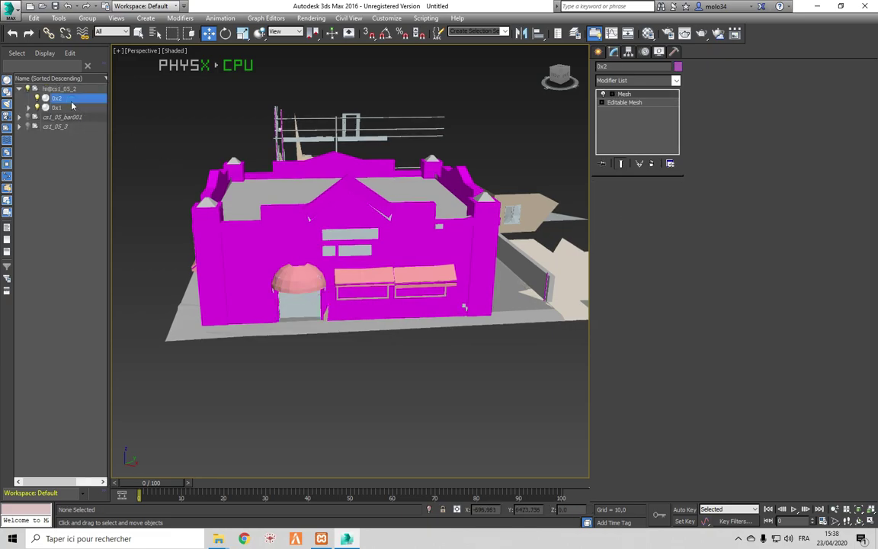
click(276, 293)
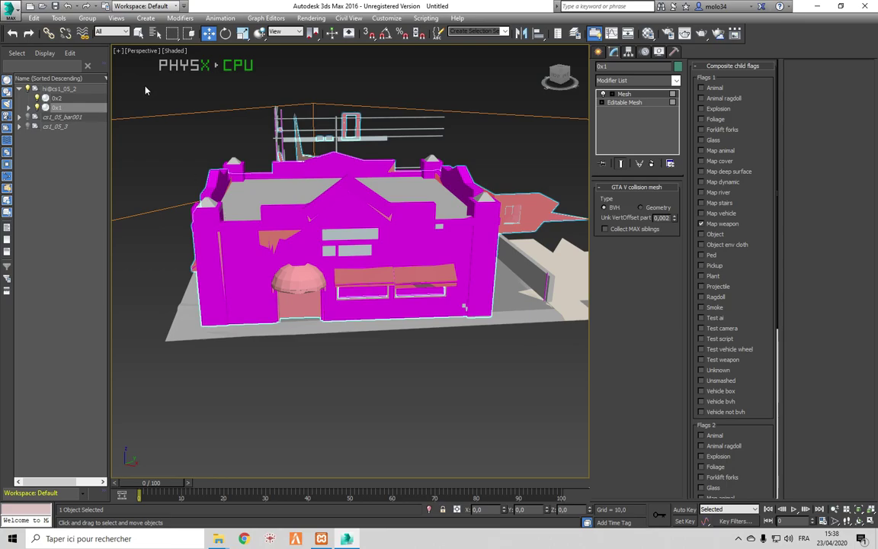
click(138, 33)
key(Delete)
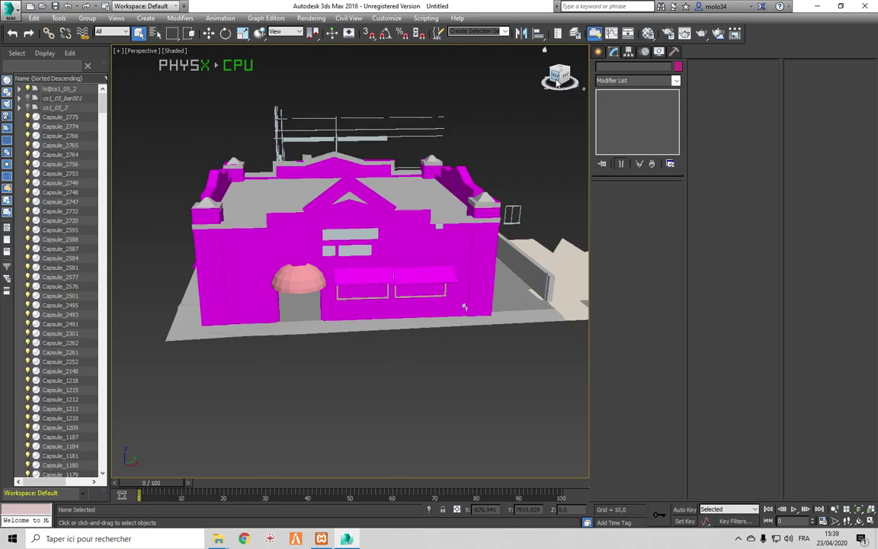
Walk through the entrance of the collision model and examine the doorway from outside and from inside.
click(259, 33)
click(315, 333)
key(Up)
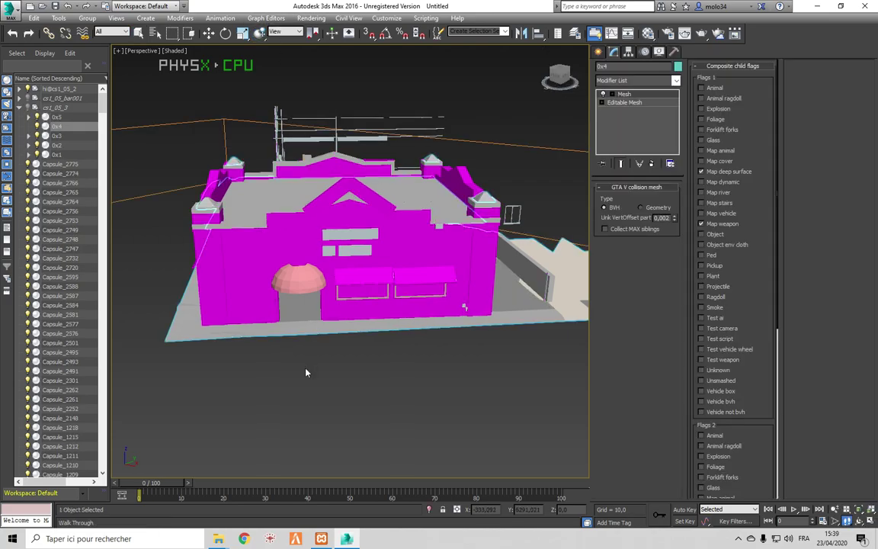
key(Down)
drag(310, 380, 295, 378)
key(Up)
key(Up)
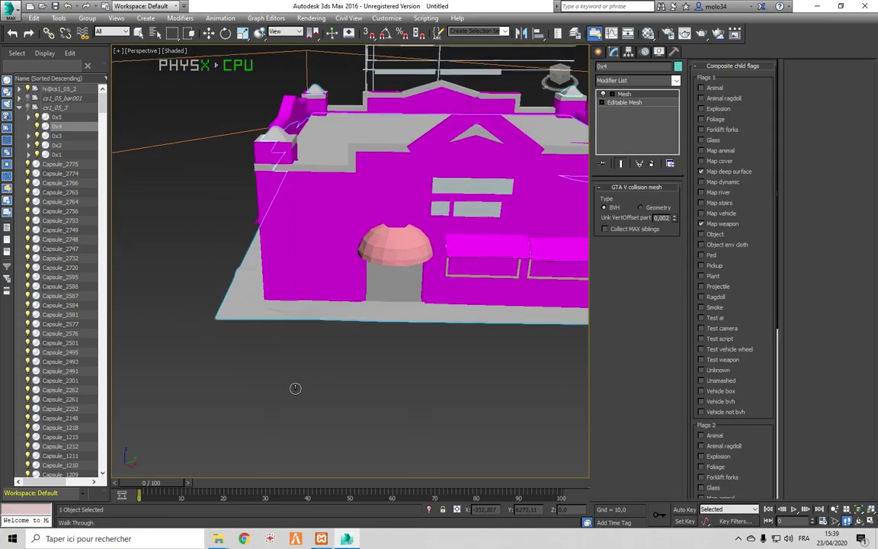
key(Down)
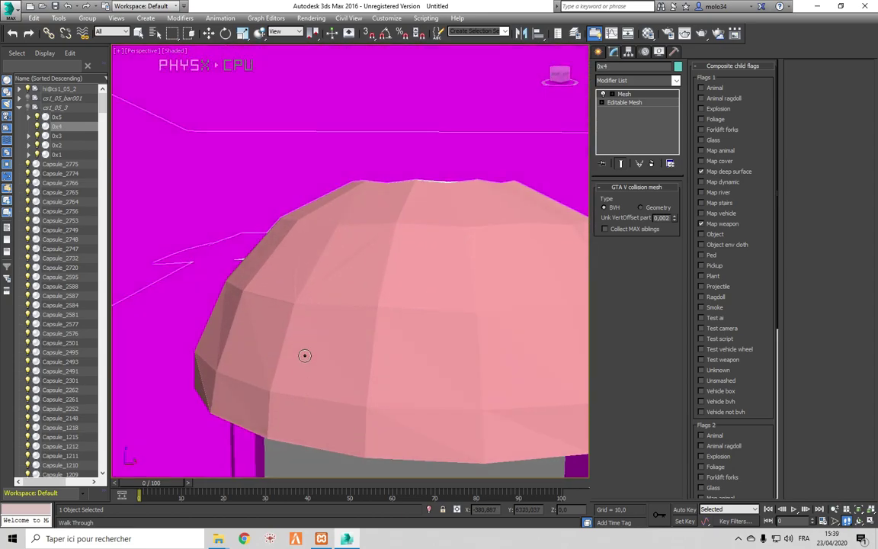
key(Up)
key(Up)
drag(309, 375, 551, 357)
drag(399, 331, 436, 323)
key(Down)
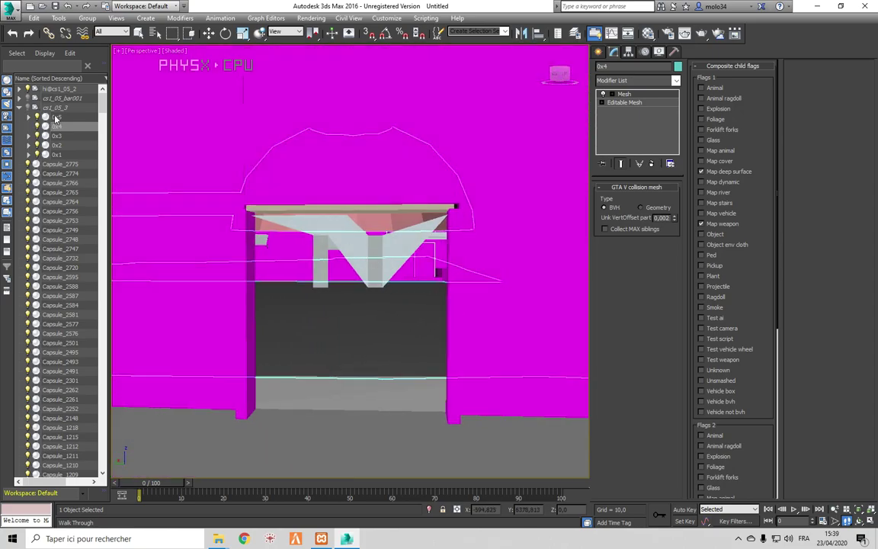
Delete the 0x2 collision mesh hanging across the upper part of the doorway.
click(20, 108)
click(139, 33)
click(371, 253)
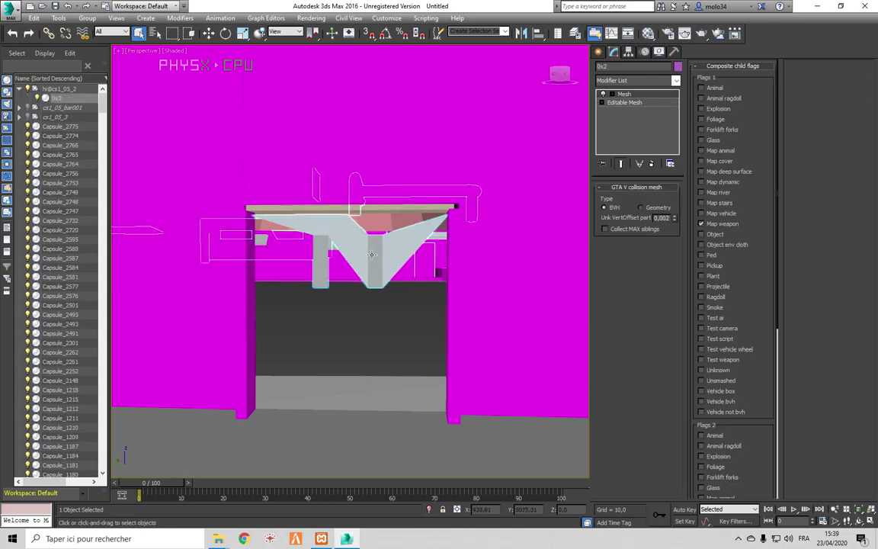
key(Delete)
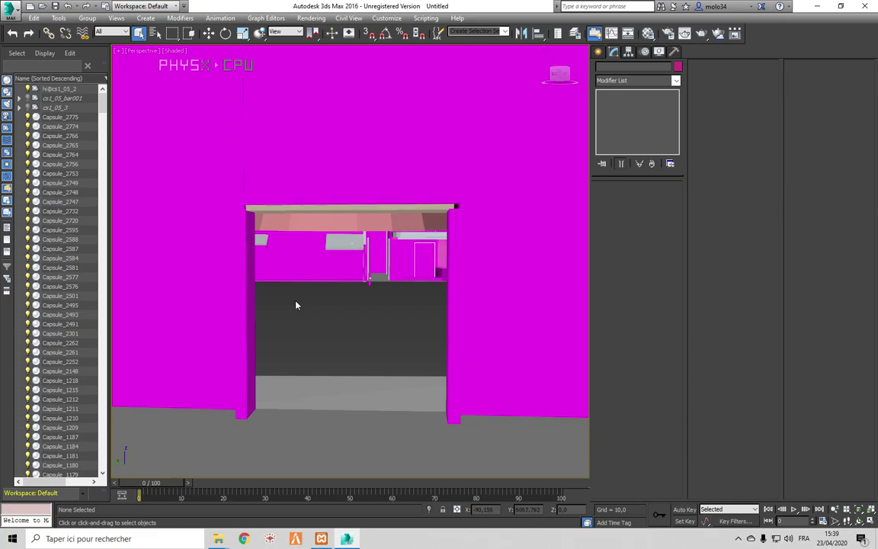
Walk around inside the collision model and check the doorway and interior walls for remaining obstructions.
key(Up)
drag(404, 263, 171, 263)
key(Down)
drag(366, 264, 296, 252)
key(Left)
key(Up)
key(Left)
key(Up)
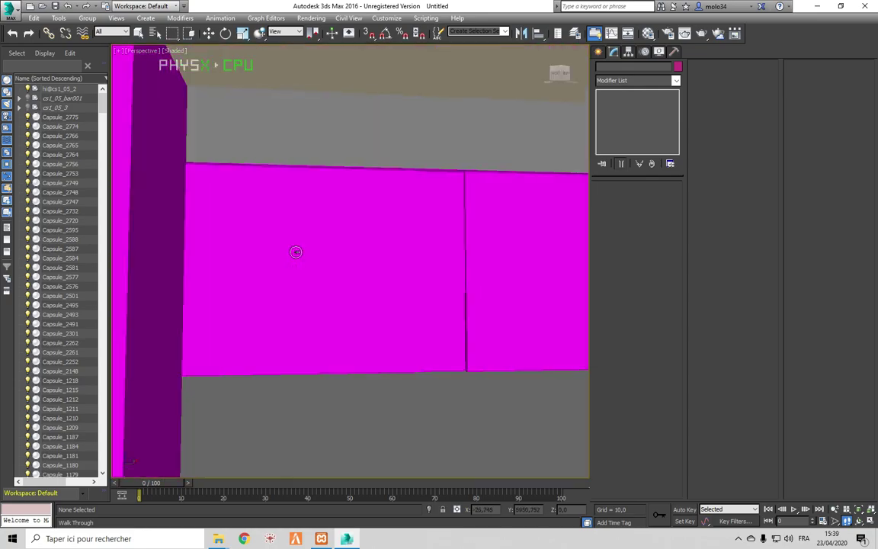
key(Down)
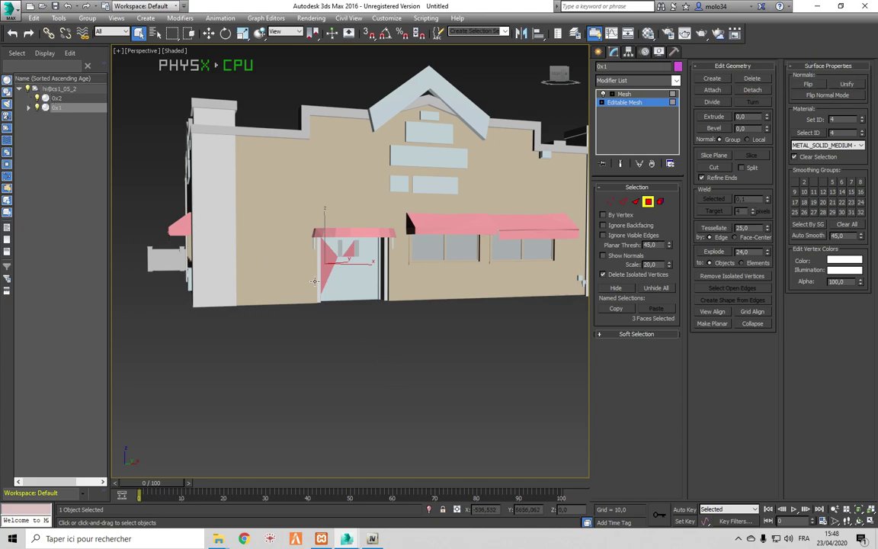
On the 0x1 mesh of hi@cs1_05_2, add the remaining entrance door faces to the polygon selection and delete them.
ctrl+click(339, 274)
ctrl+click(332, 271)
ctrl+click(335, 247)
ctrl+click(366, 277)
ctrl+click(353, 251)
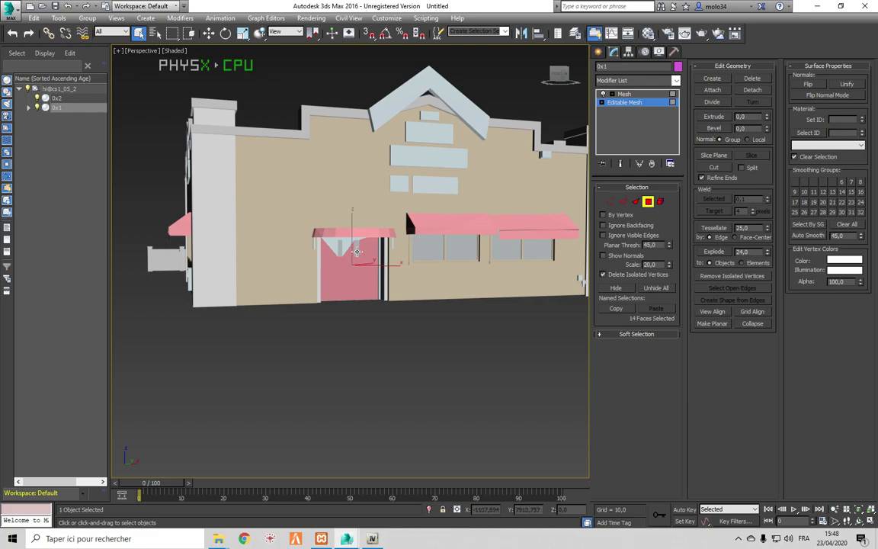
ctrl+click(337, 252)
key(Delete)
Check which mesh the leftover door pieces in the opening belong to, and delete the 0x2 collision mesh.
click(339, 243)
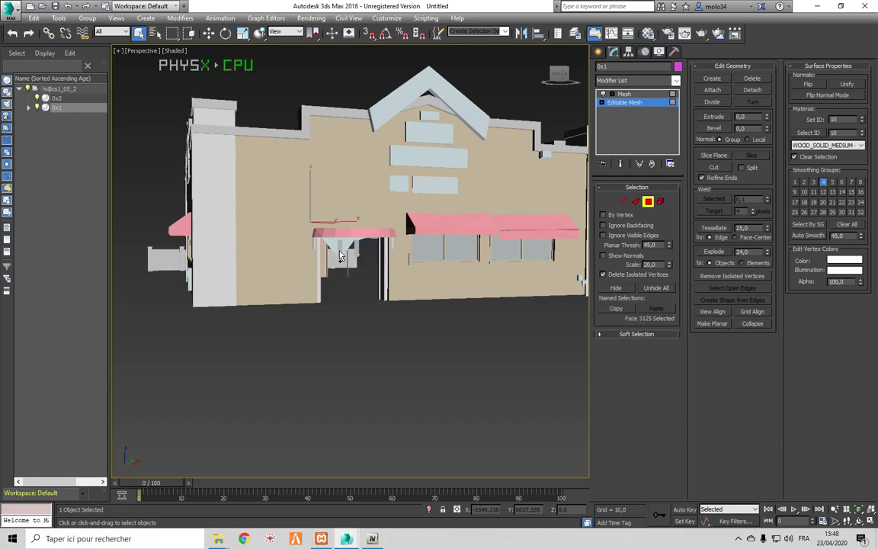
scroll(341, 254, up, 4)
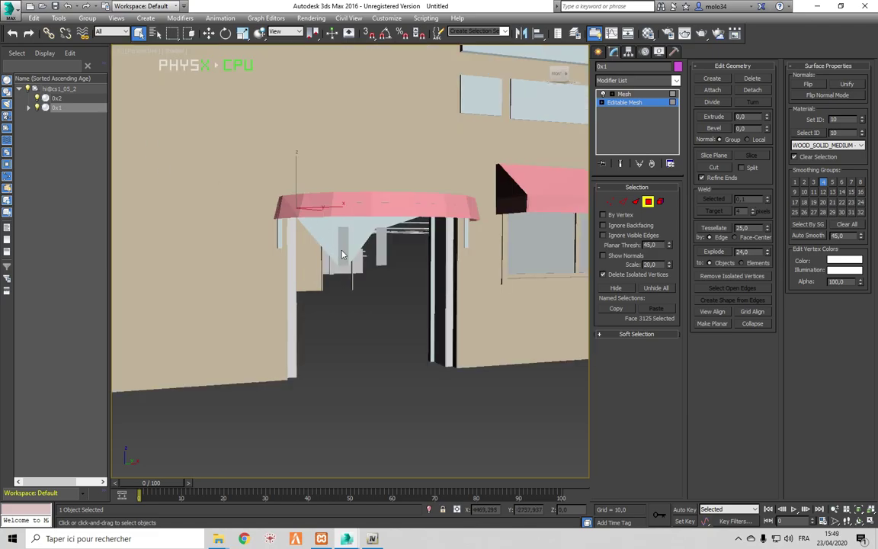
click(371, 302)
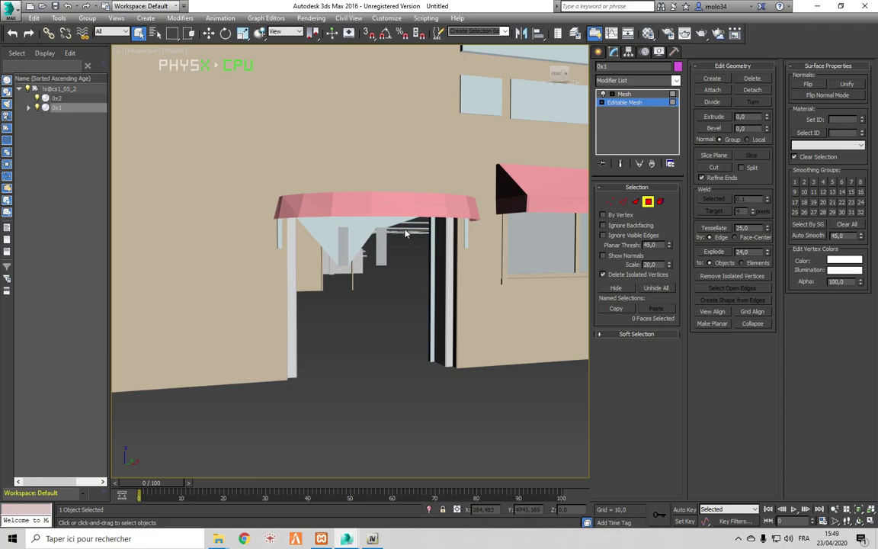
click(345, 230)
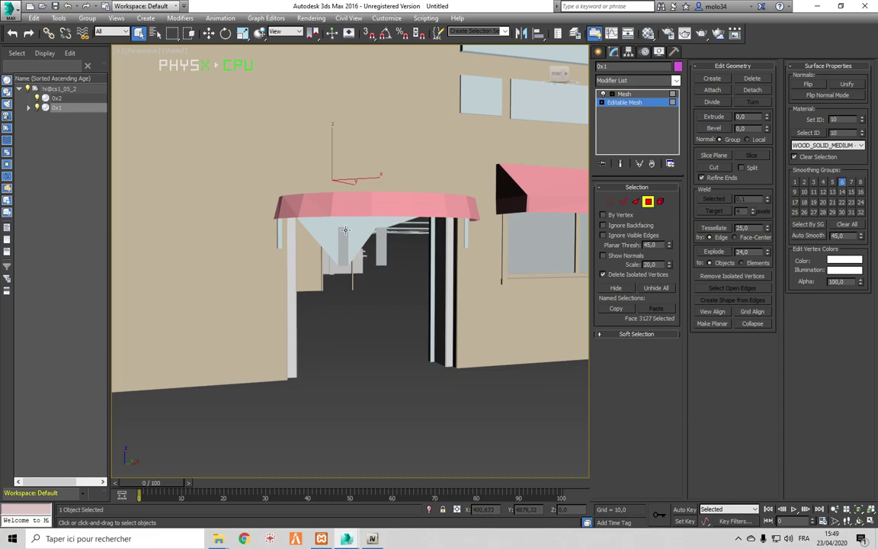
click(68, 100)
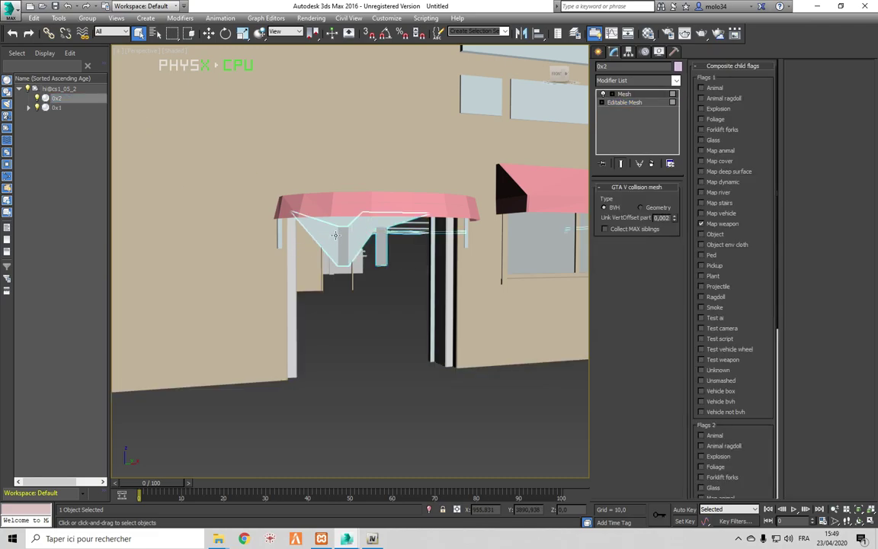
key(Delete)
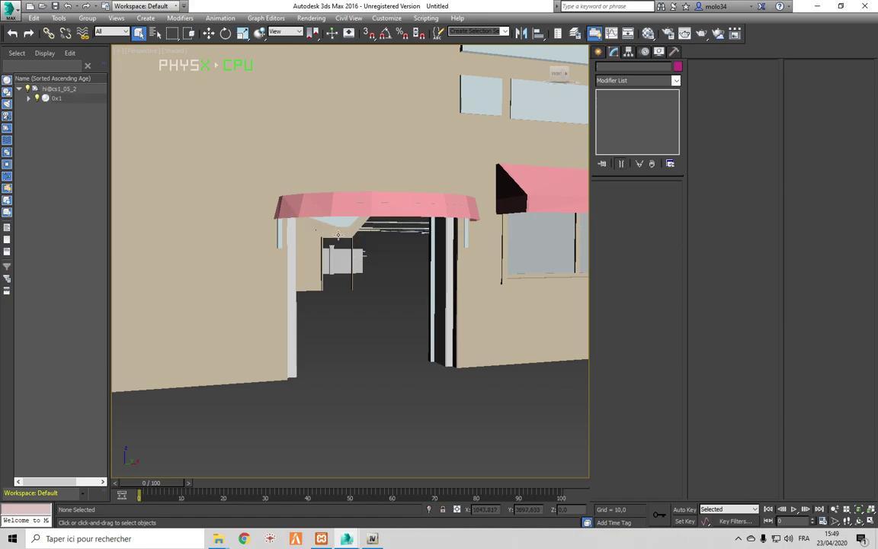
Select the 0x1 mesh of hi@cs1_05_2 and check the entrance opening for leftover collision geometry.
click(335, 227)
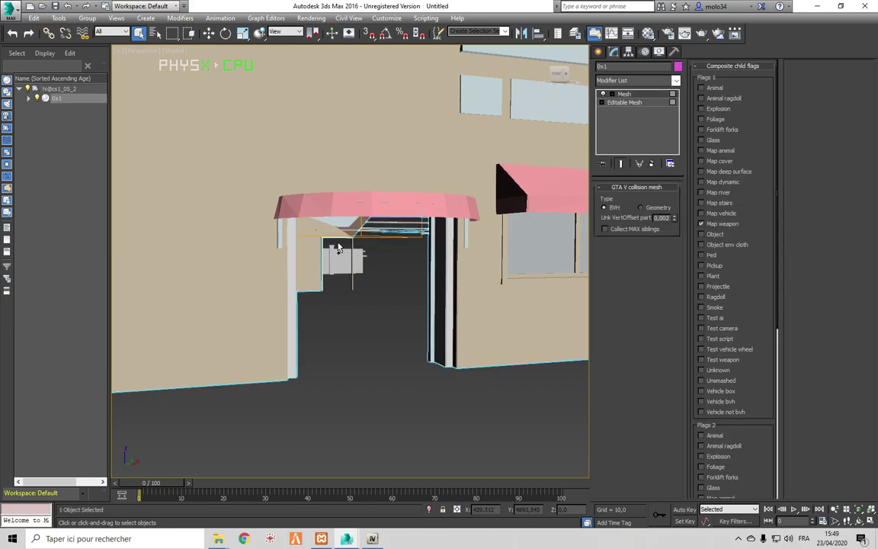
key(Delete)
click(354, 351)
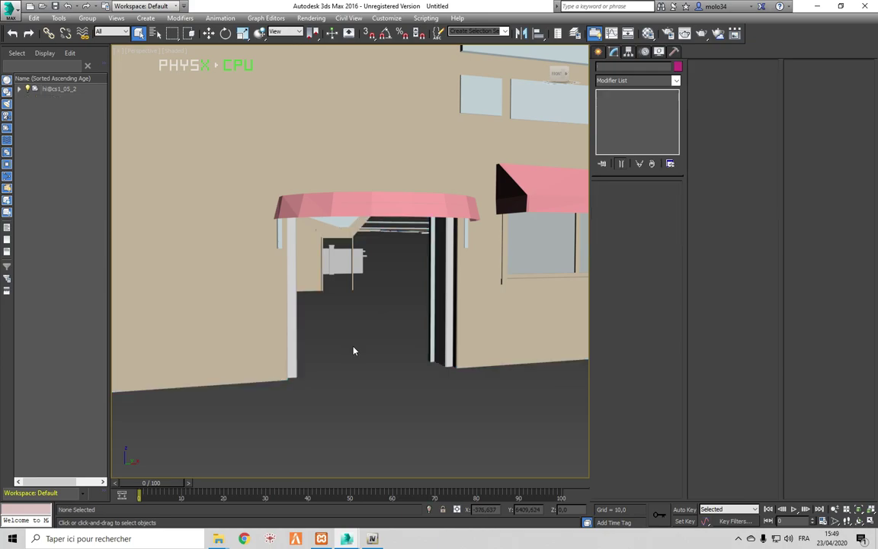
key(Up)
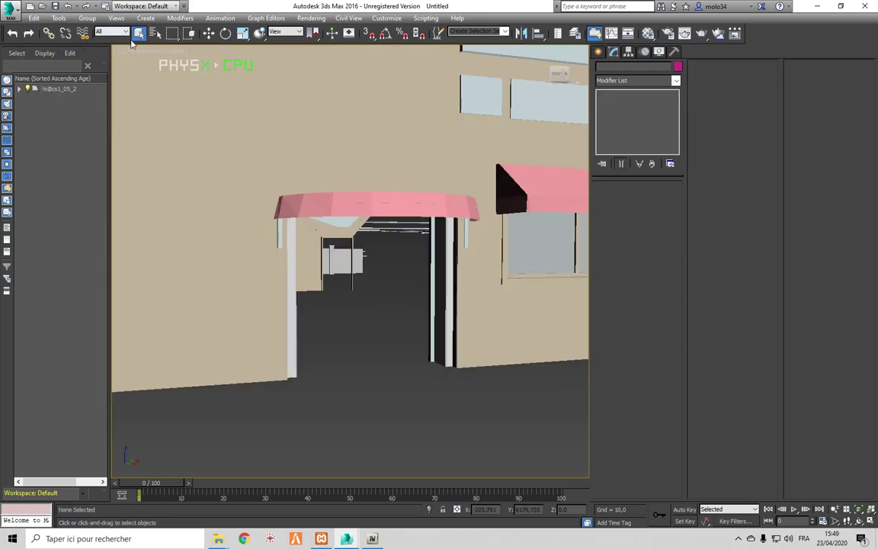
click(74, 88)
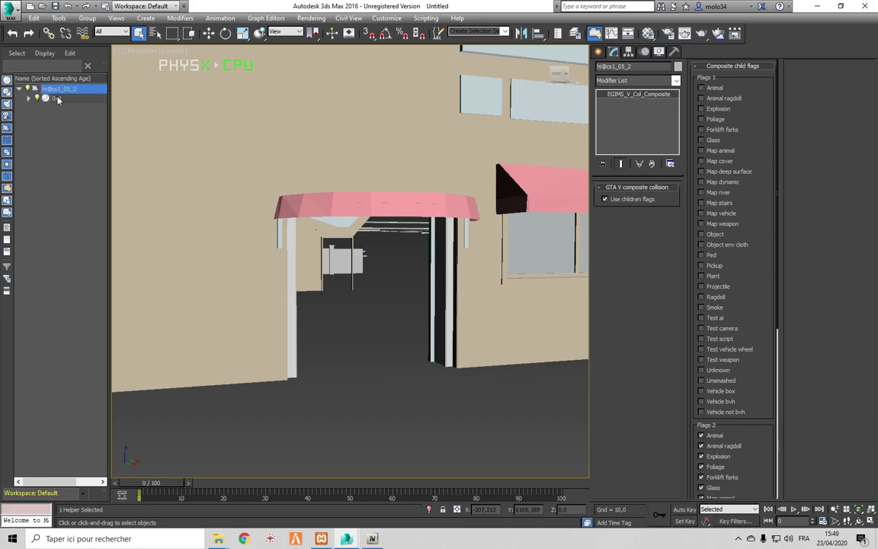
click(55, 98)
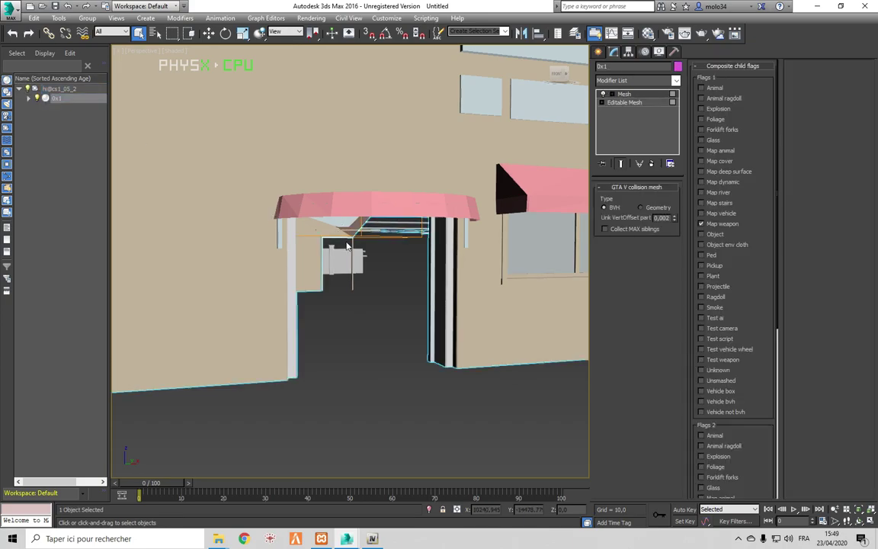
key(alt+q)
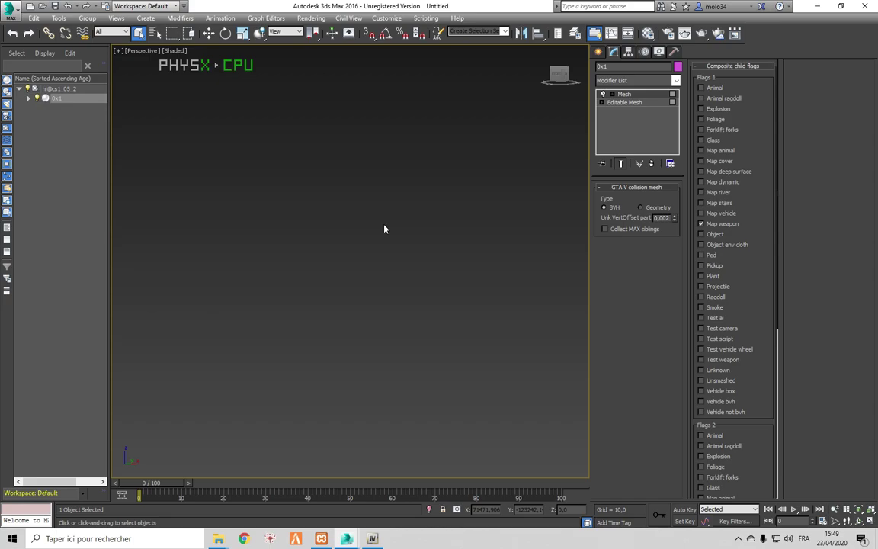
click(384, 229)
key(ctrl+z)
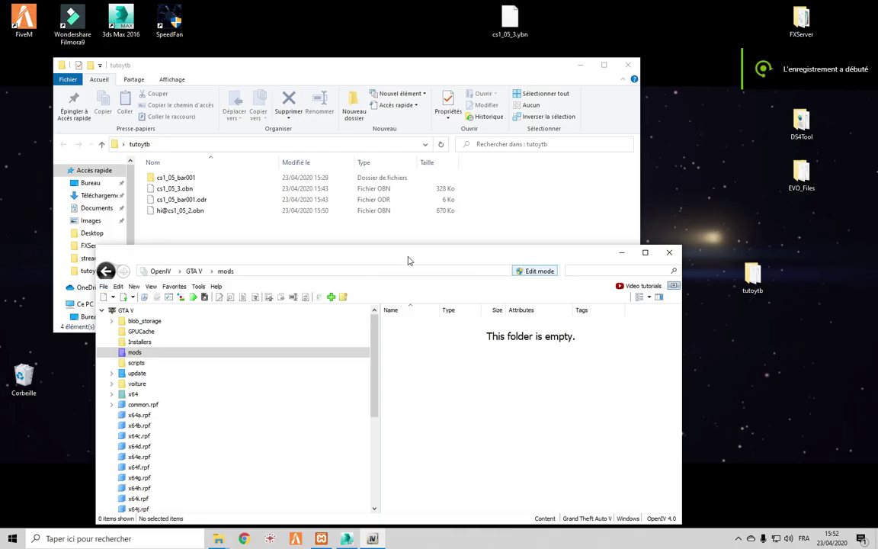
drag(461, 260, 589, 245)
drag(164, 222, 620, 412)
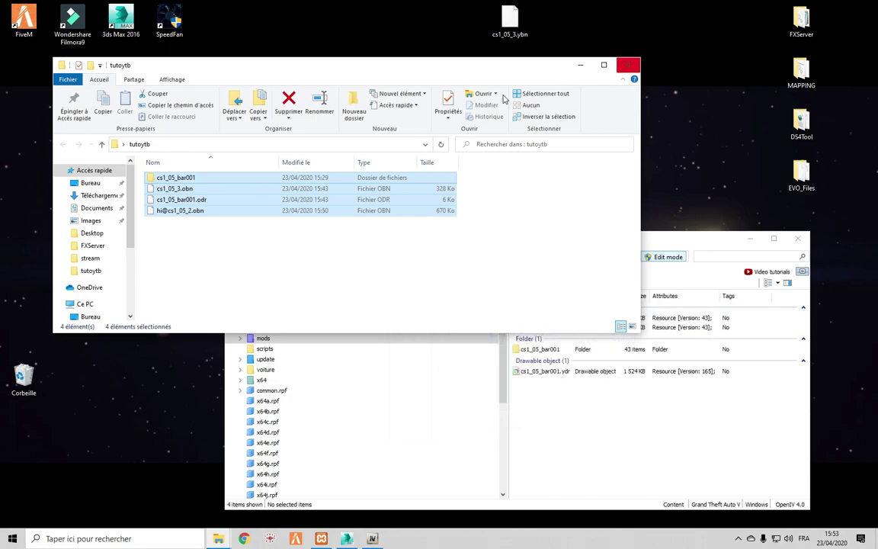
click(92, 245)
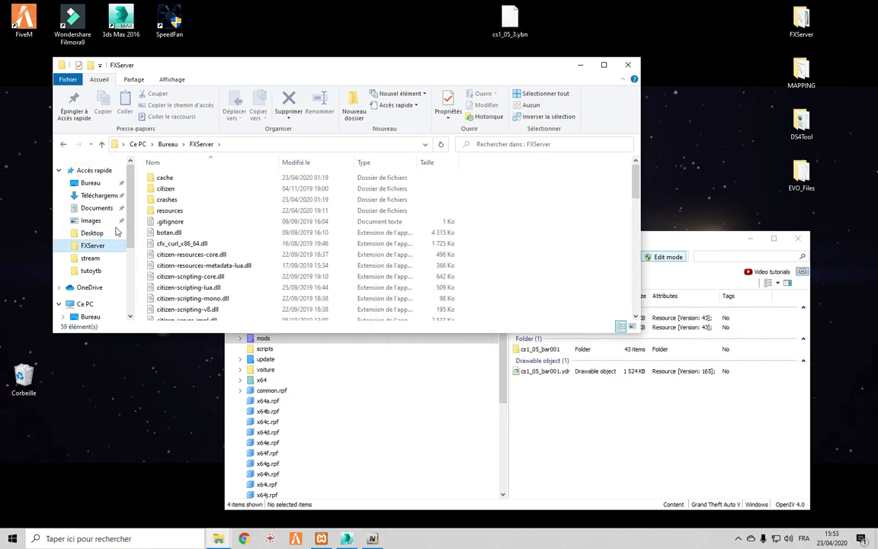
double_click(173, 191)
Inspect the doorway in the cs1_05_3.ybn static collision in OpenIV's collision viewer.
click(543, 433)
double_click(540, 317)
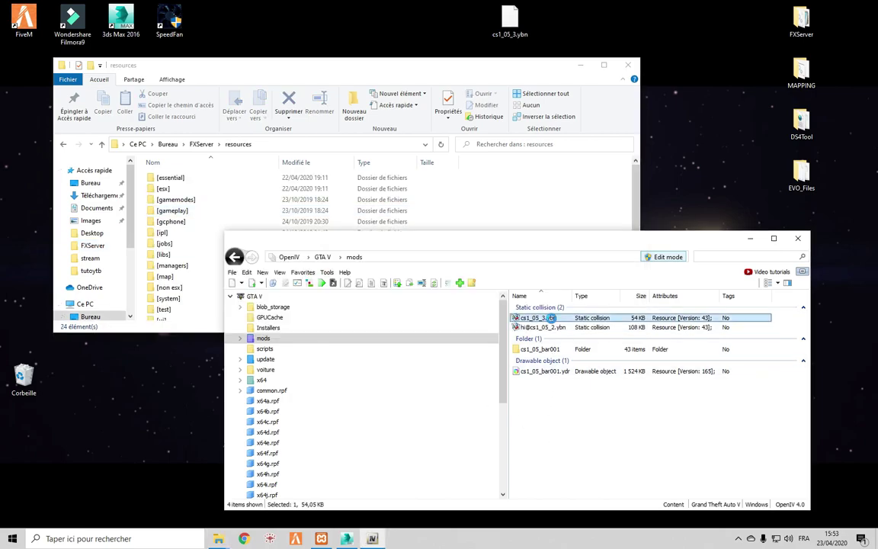
key(w)
drag(553, 382, 741, 269)
key(w)
key(s)
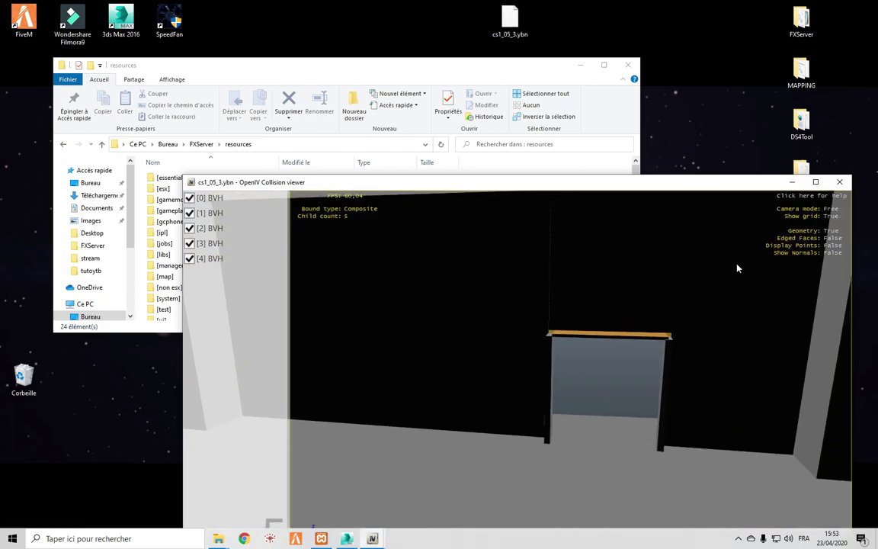
click(841, 182)
double_click(610, 320)
click(816, 182)
key(w)
drag(731, 209, 480, 206)
key(w)
key(s)
key(w)
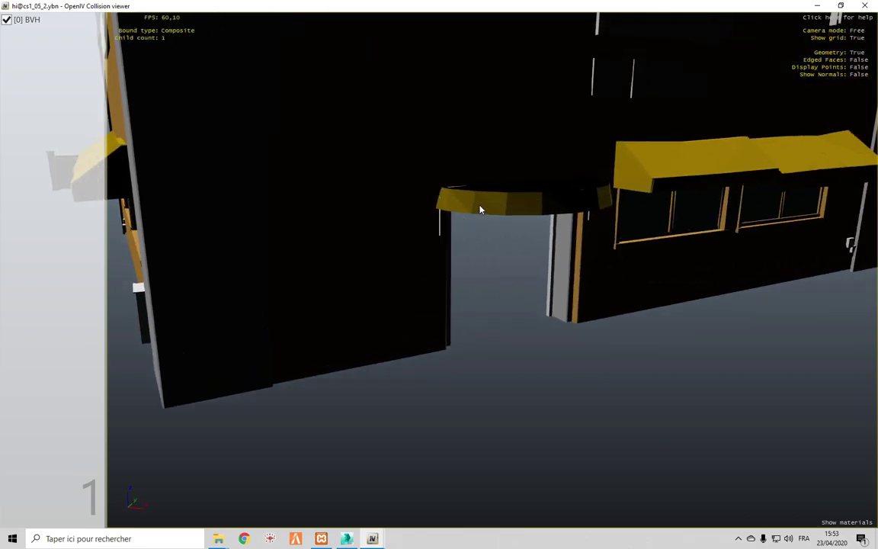
click(867, 5)
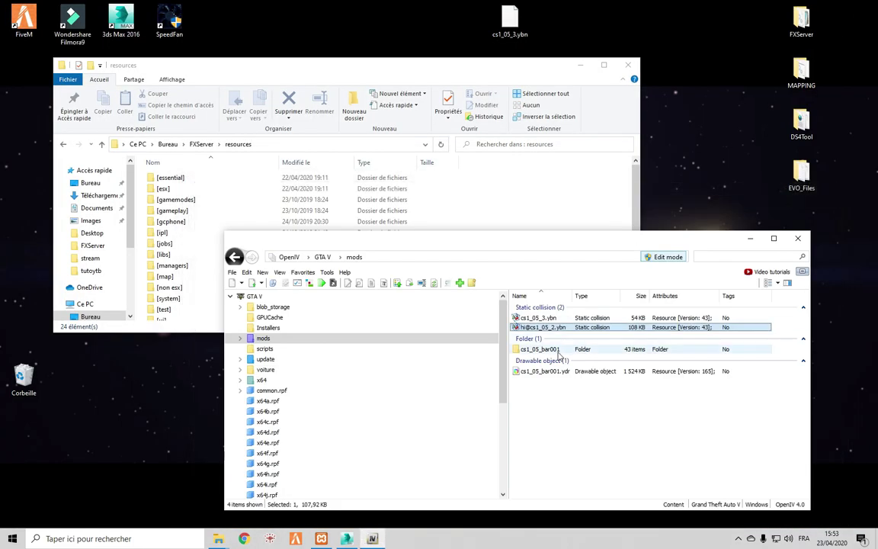
Inspect the entrance of the cs1_05_bar001.ydr building model in the model viewer.
click(550, 363)
click(546, 371)
double_click(546, 372)
drag(492, 333, 397, 358)
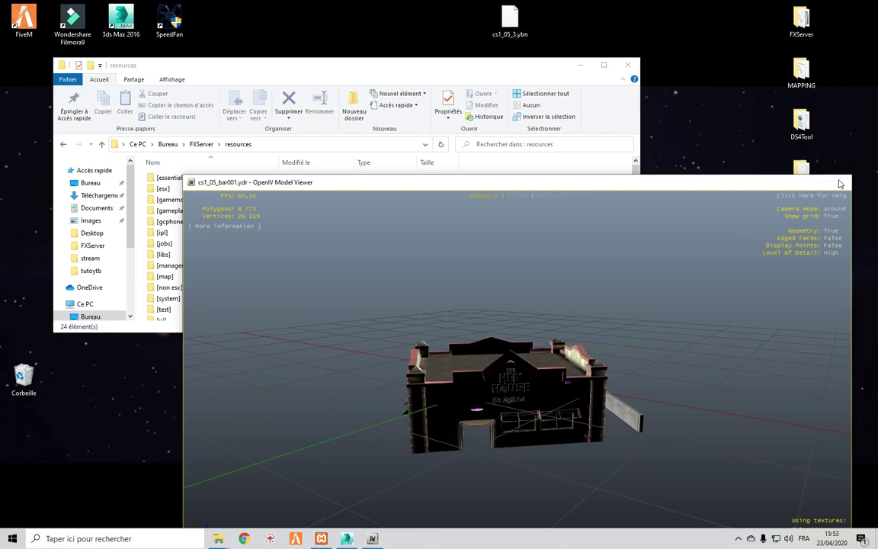
click(841, 183)
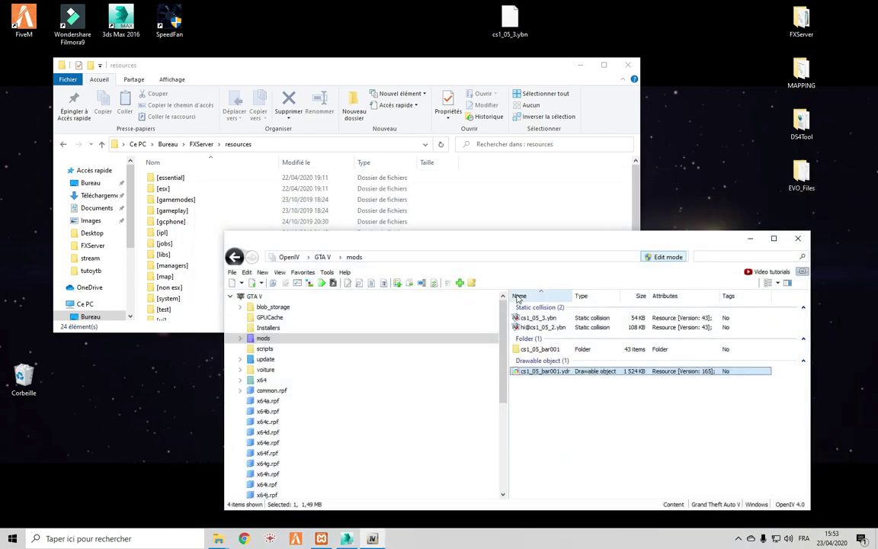
Delete all existing files from the stream folder of the tutoytb resource inside the server's [map] folder.
click(167, 201)
scroll(189, 270, down, 4)
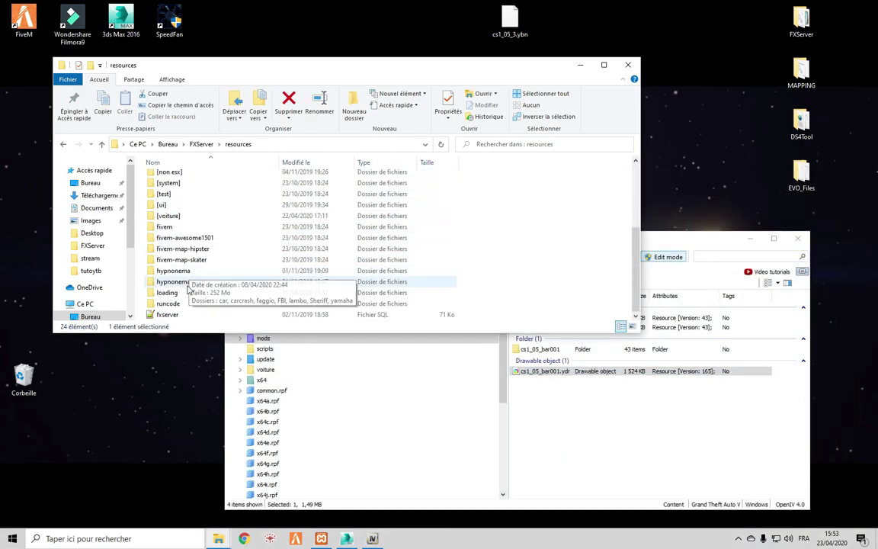
scroll(190, 269, up, 4)
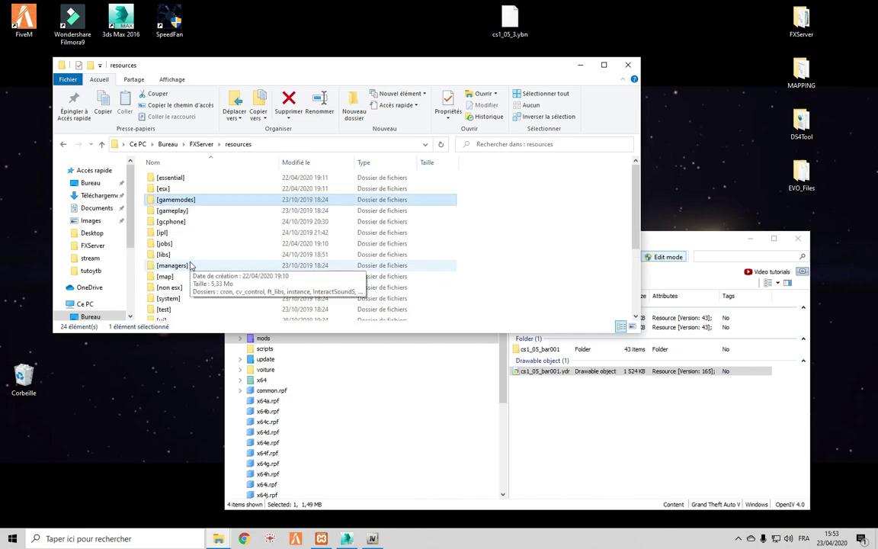
double_click(184, 276)
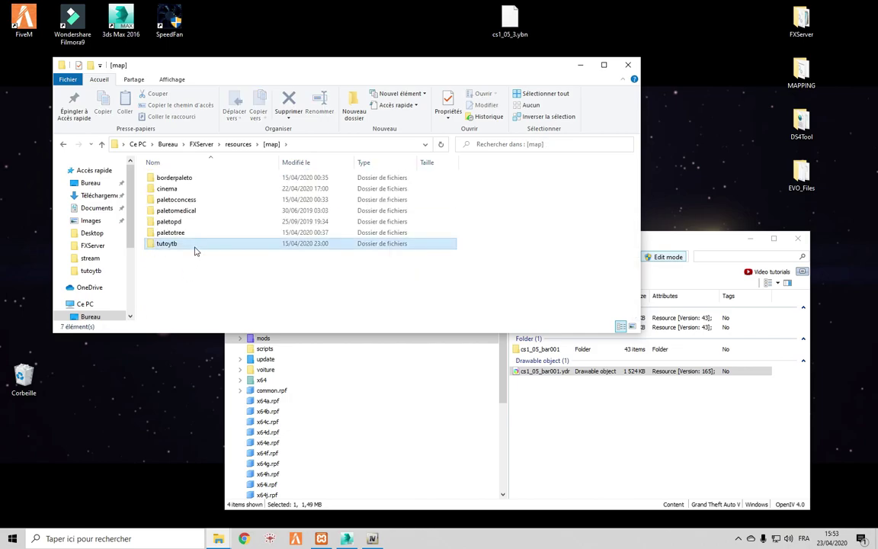
double_click(192, 246)
double_click(161, 177)
drag(197, 274, 191, 181)
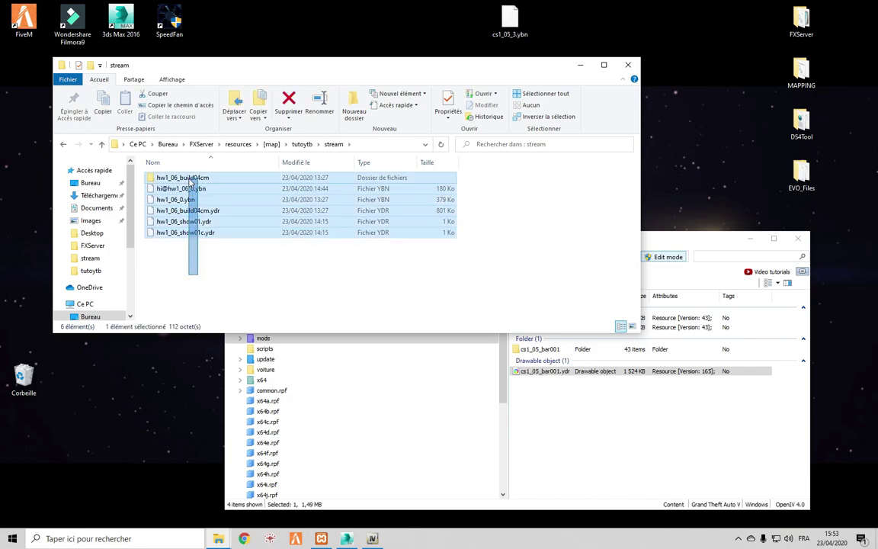
key(Delete)
click(539, 391)
drag(554, 405, 520, 308)
click(519, 308)
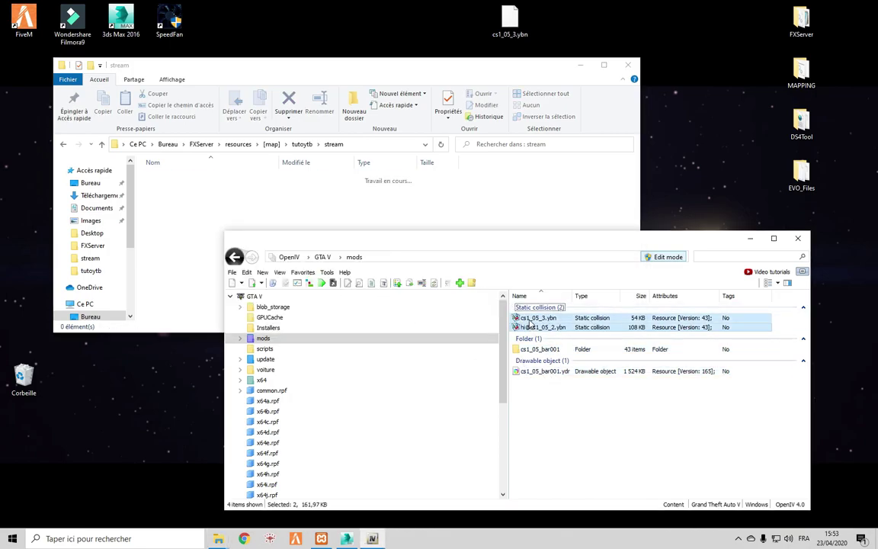
drag(317, 231, 280, 197)
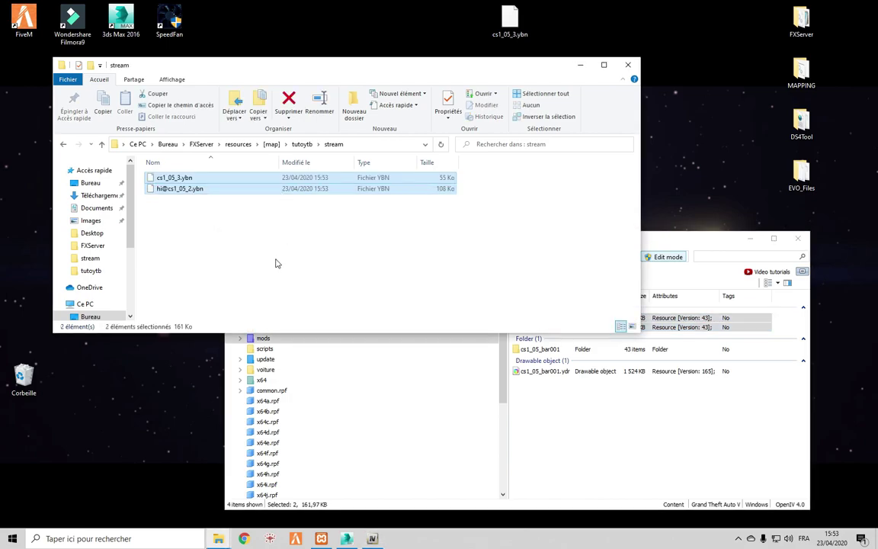
click(277, 264)
click(541, 430)
drag(547, 350, 289, 213)
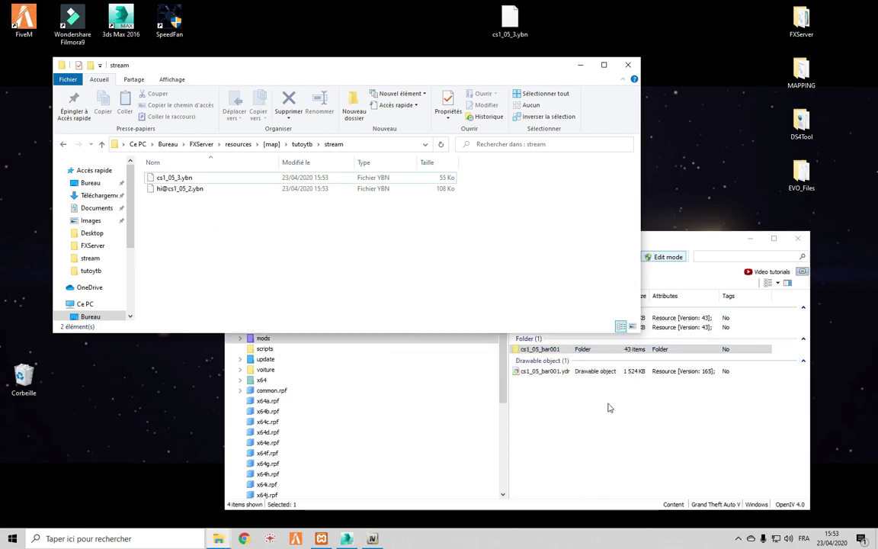
drag(220, 278, 183, 267)
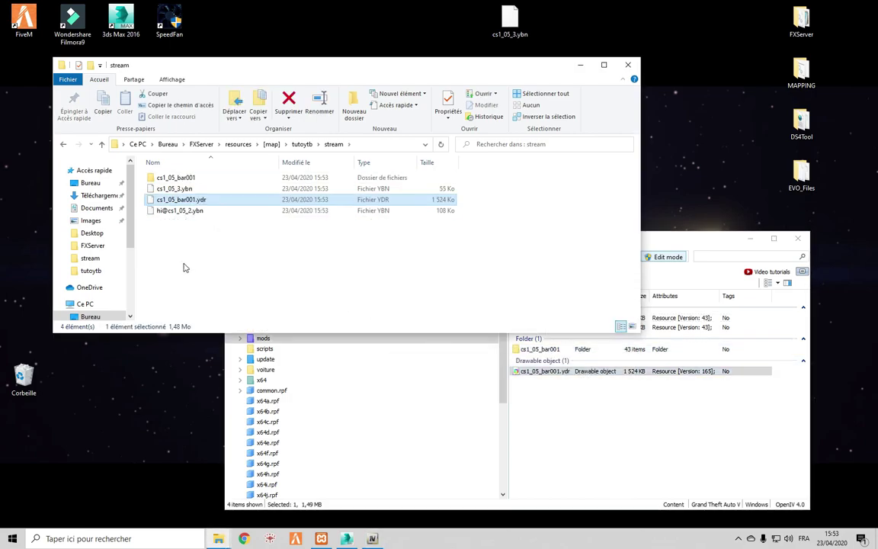
click(563, 391)
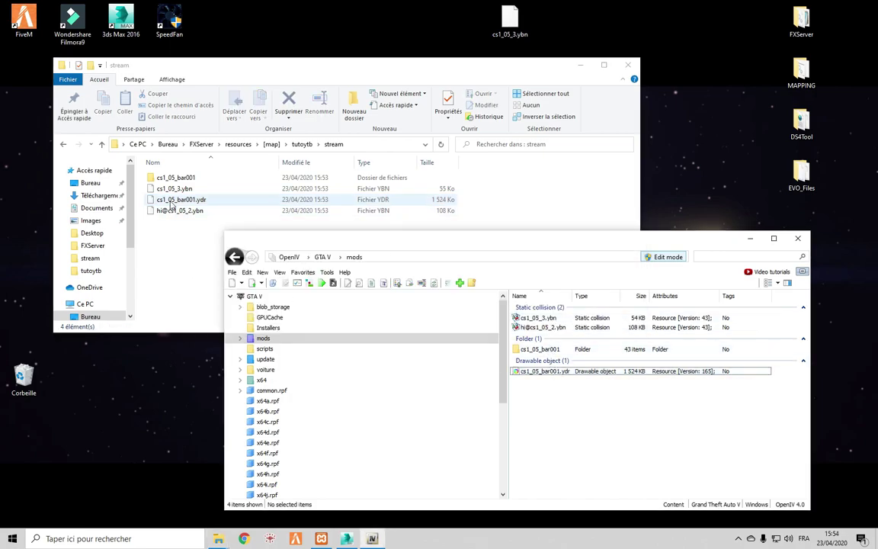
Close OpenIV and go back up from the stream folder to the server's resources folder.
click(796, 239)
key(alt+Up)
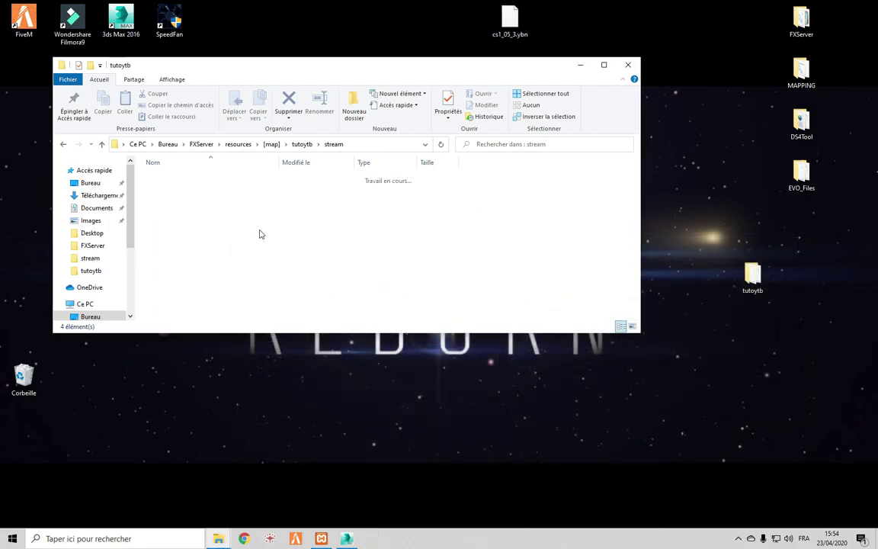
key(alt+Up)
key(alt+Up)
scroll(247, 236, down, 3)
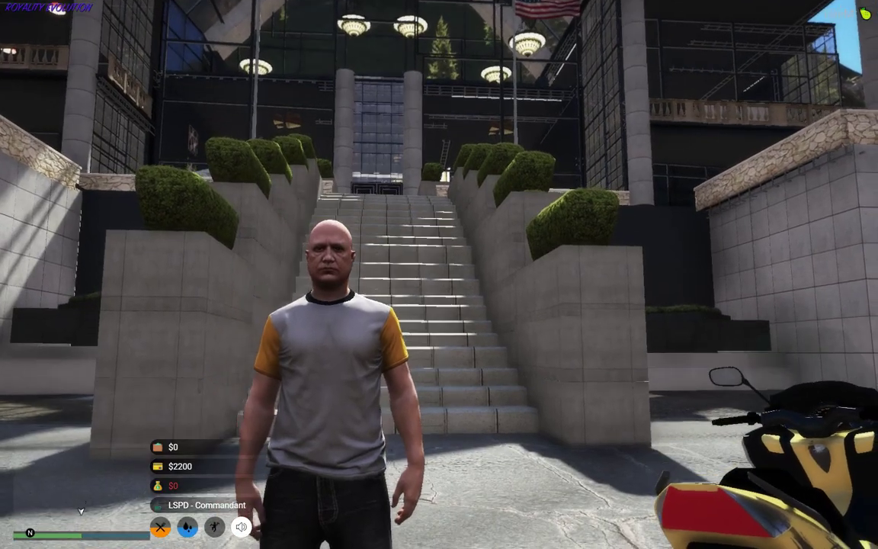
In FiveM, travel to the Hen House bar and walk in and out through the entrance to test its model and collisions.
key(a)
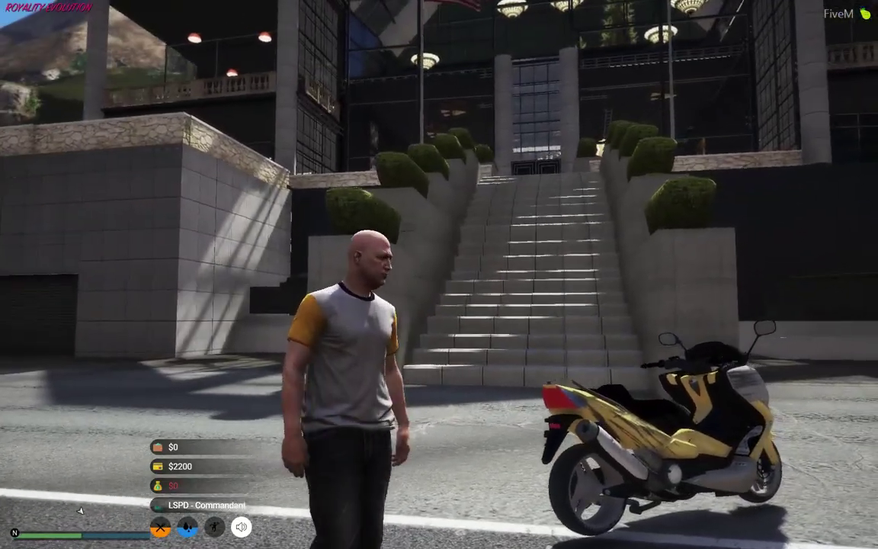
key(d)
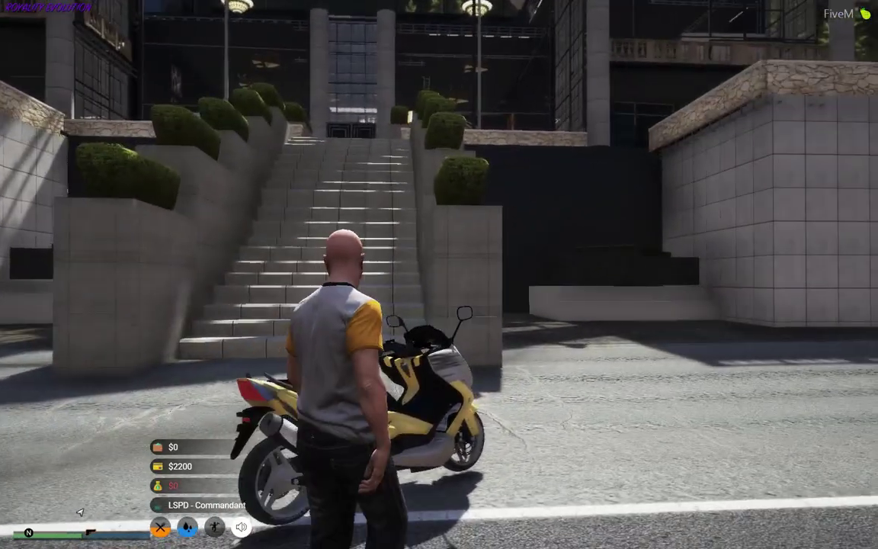
key(f)
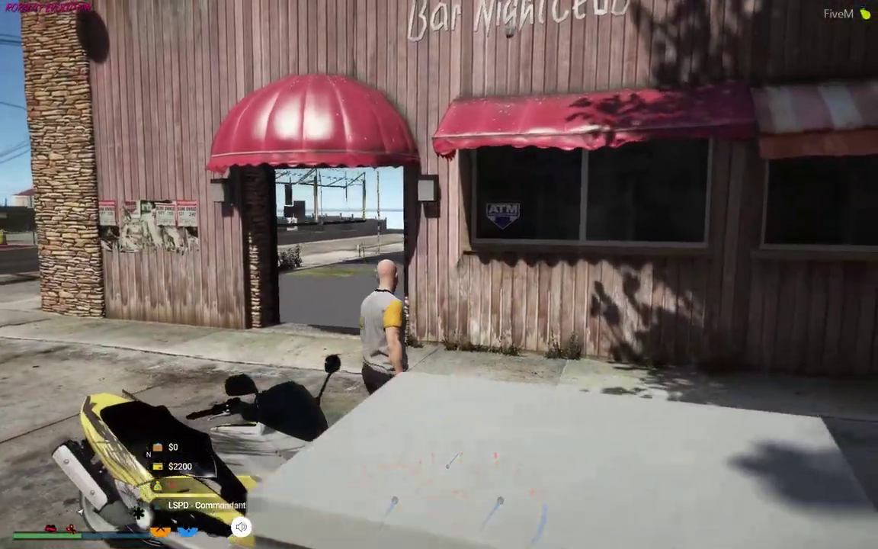
key(w)
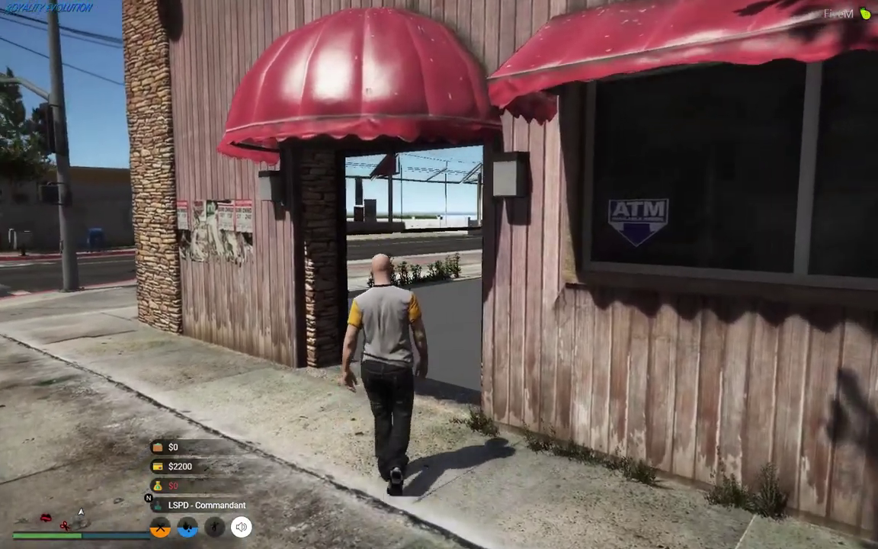
key(w)
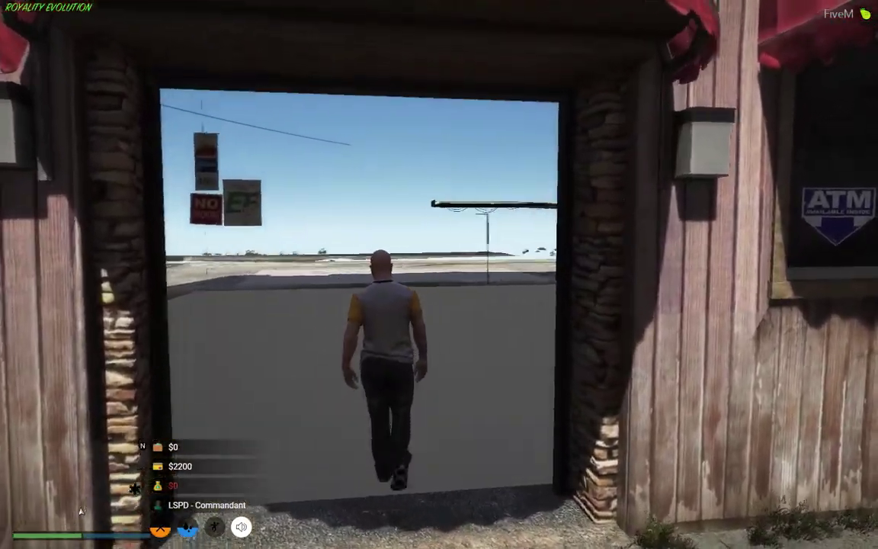
key(w)
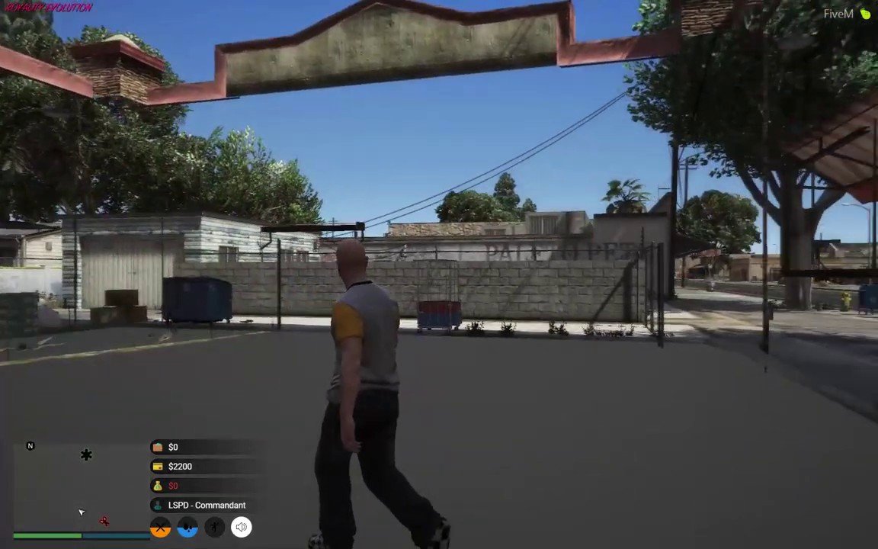
key(w)
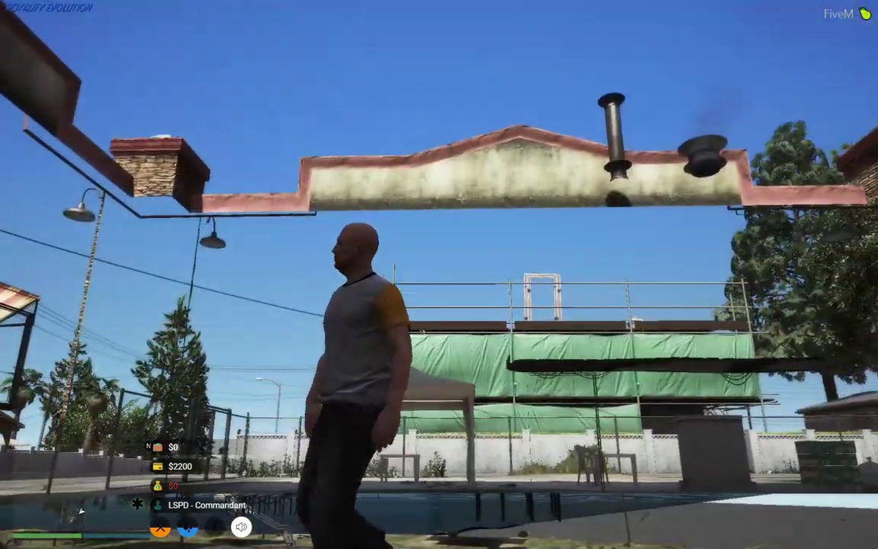
key(w)
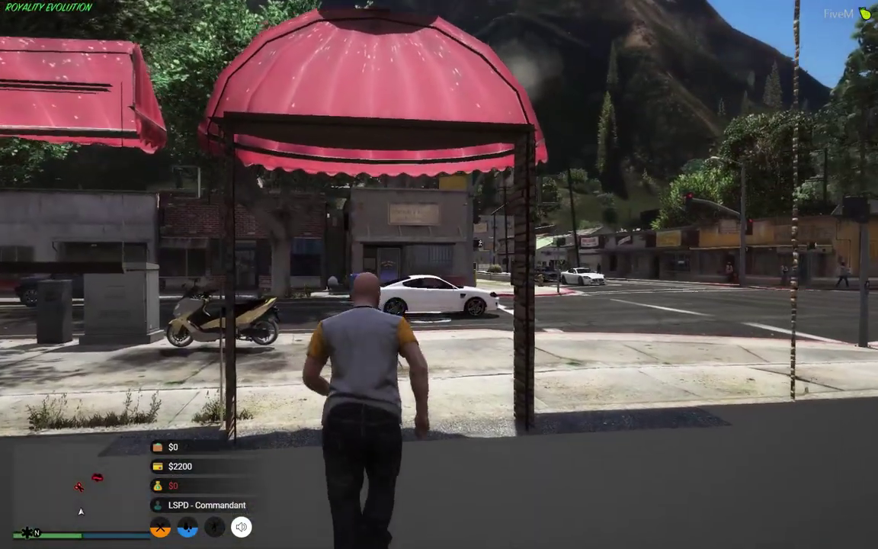
key(w)
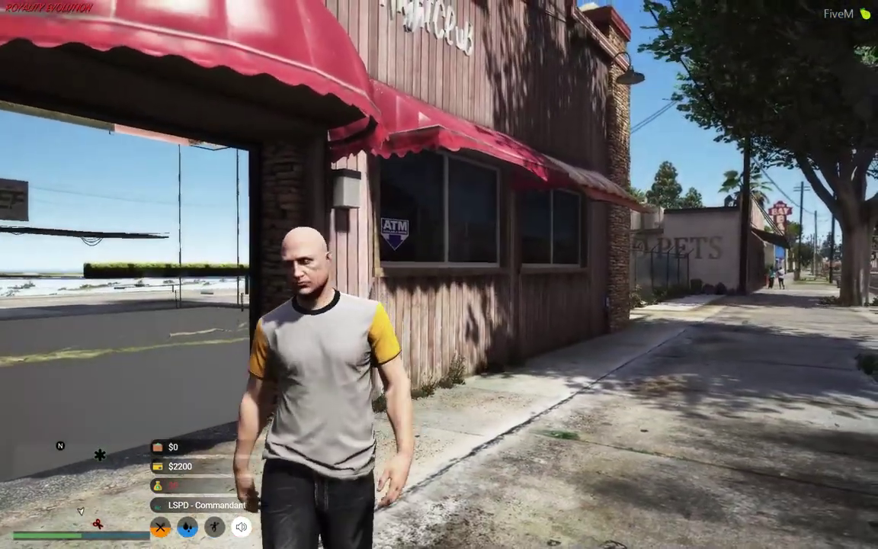
Run the mapper command in the game console to open the map editor outside the Hen House entrance.
key(w)
key(F8)
text(map)
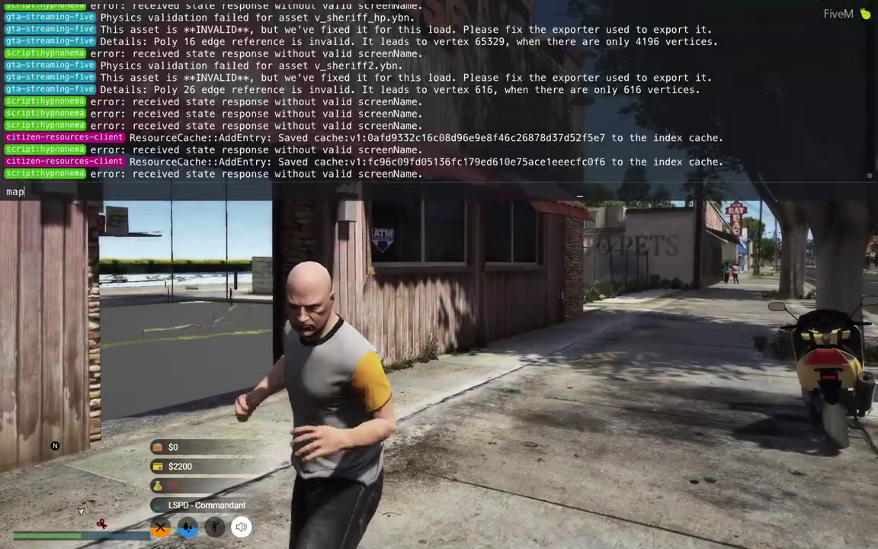
text(per)
key(Return)
key(F8)
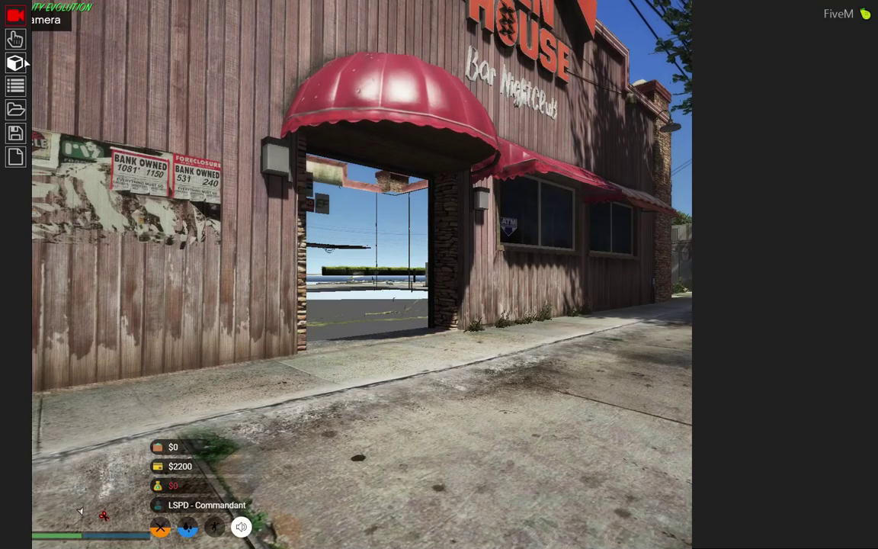
Search the object library for display and spawn prop_huge_display_02 in front of the bar.
click(17, 65)
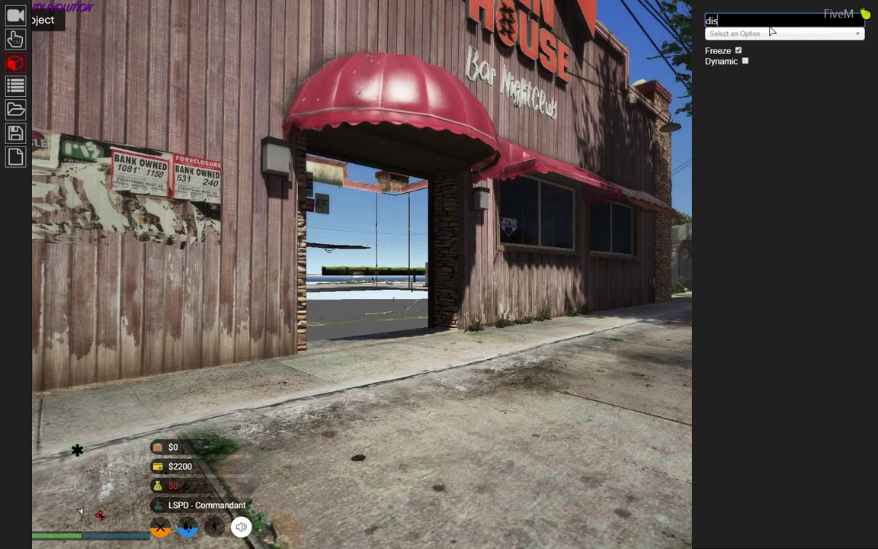
text(play)
key(Down)
key(Down)
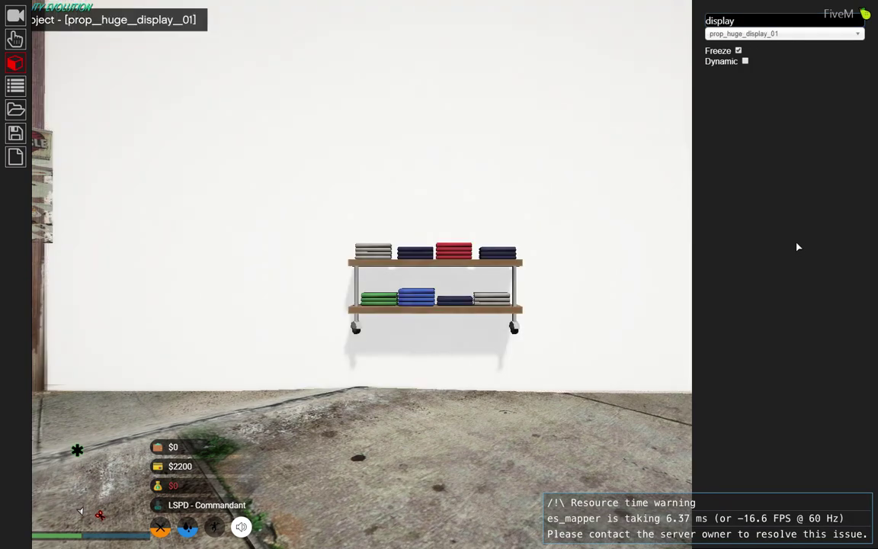
key(Down)
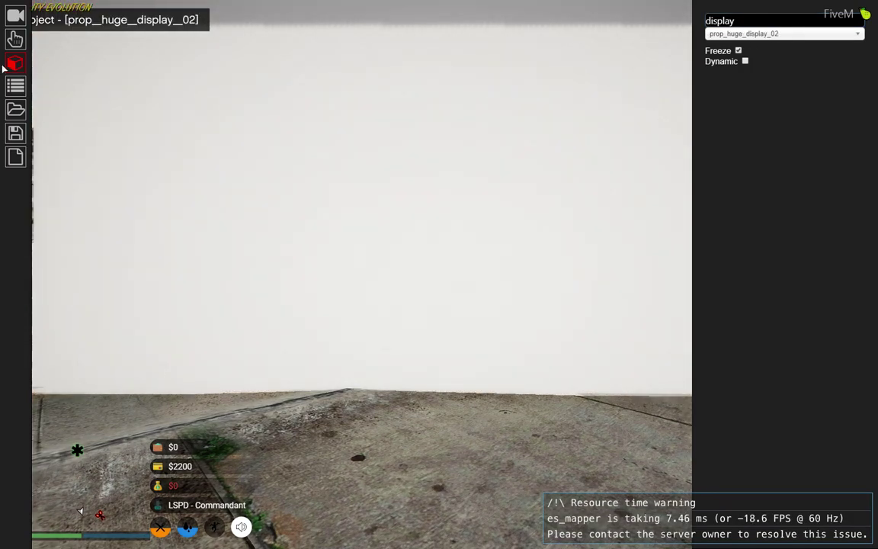
Lay the display prop flat by setting its X rotation to 90 and keeping its Y rotation at 0.
click(15, 39)
click(730, 113)
text(90)
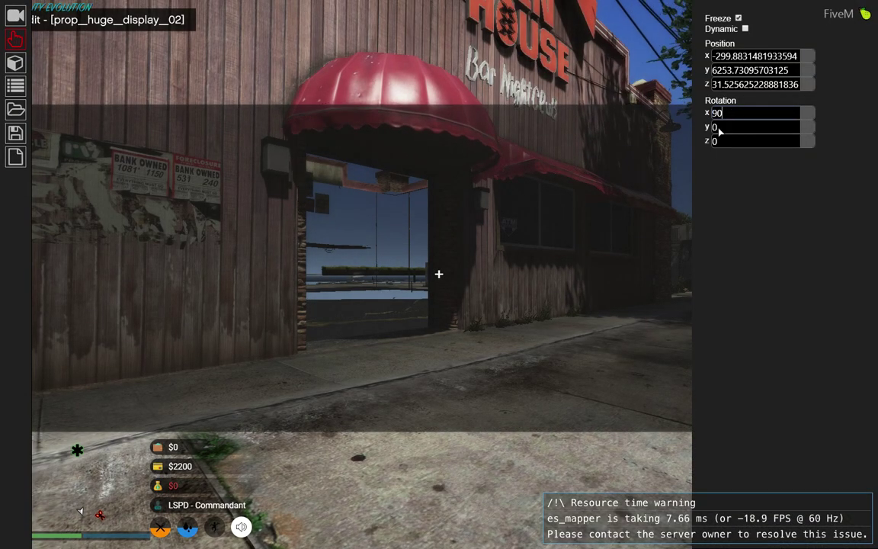
text(90)
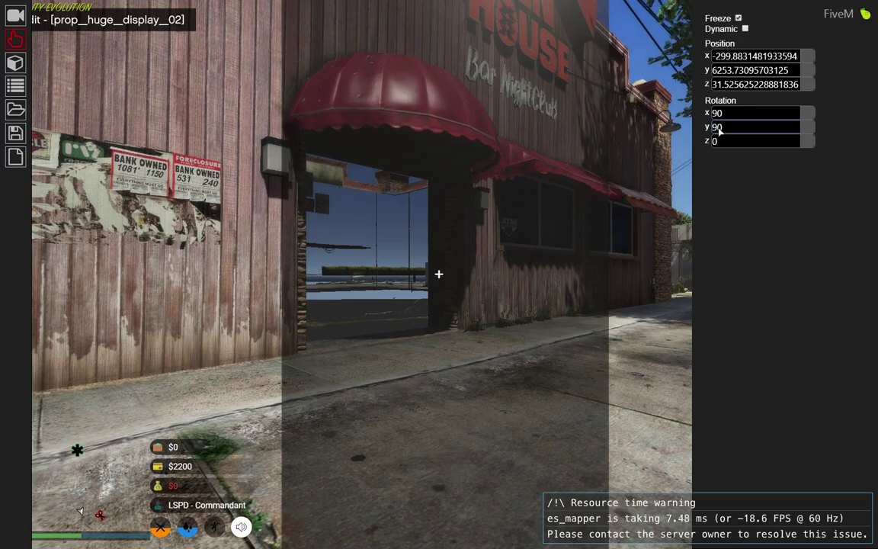
key(BackSpace)
key(BackSpace)
text(0)
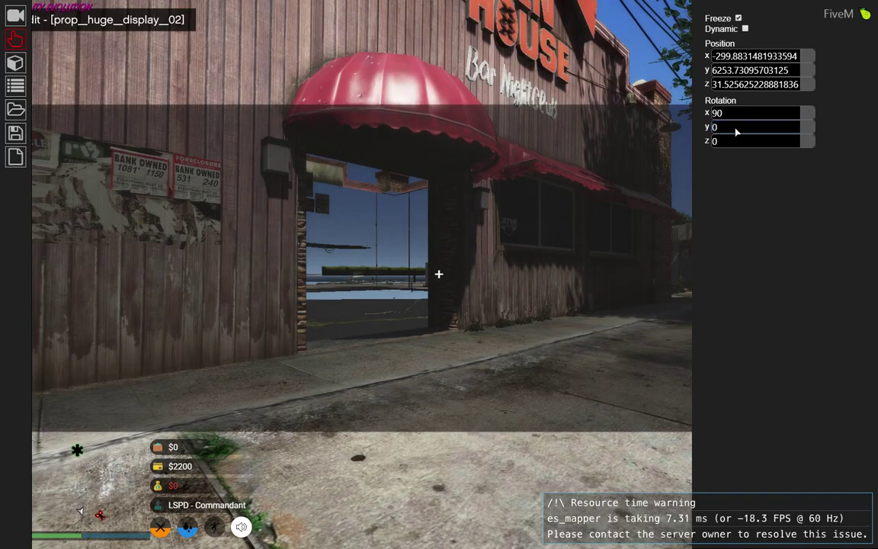
Position the flattened display prop as a floor inside the Hen House, level with the sidewalk at the open entrance.
click(15, 18)
key(s)
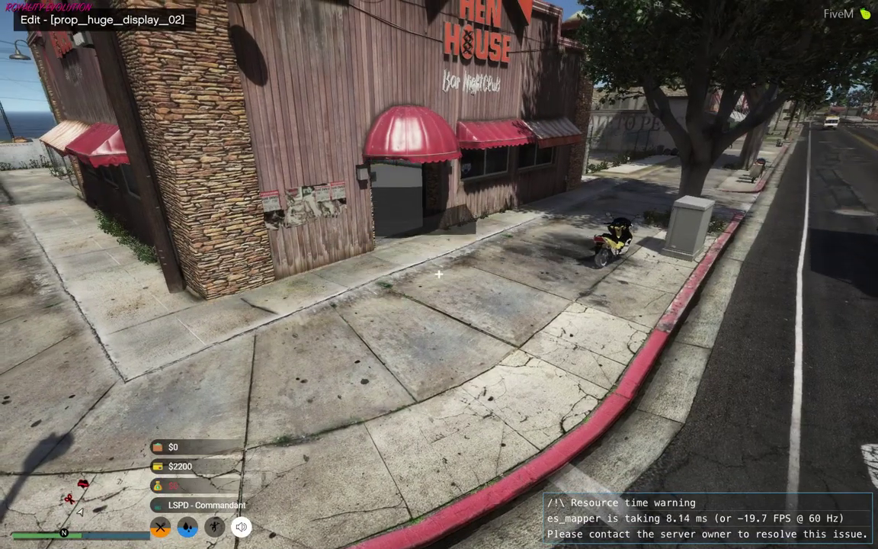
key(w)
key(d)
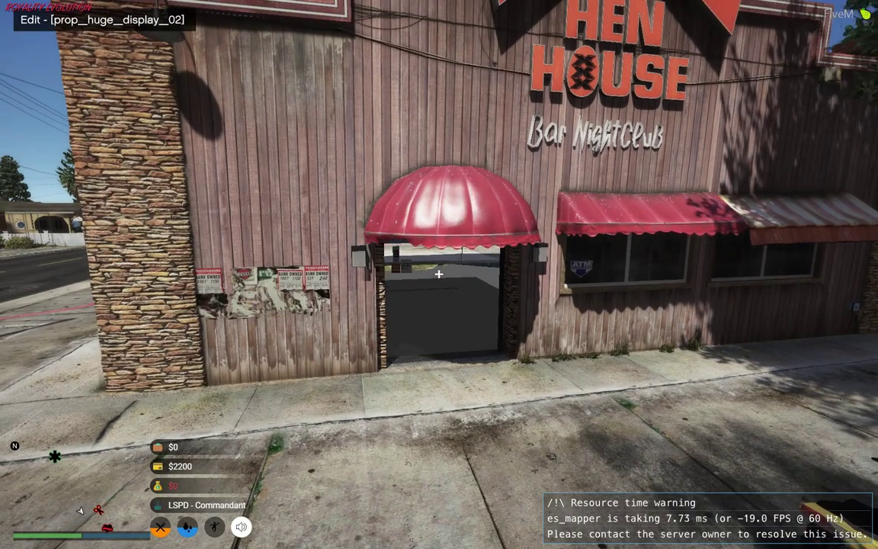
key(w)
key(w)
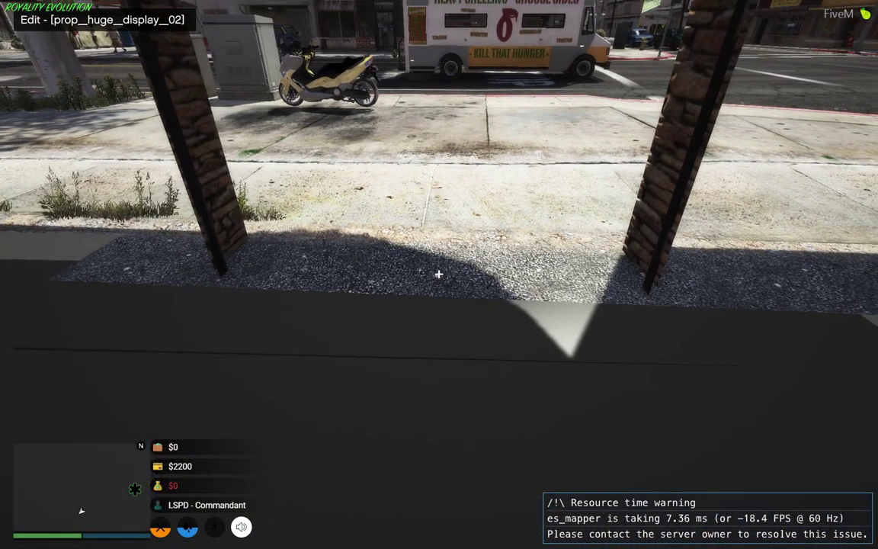
key(w)
key(s)
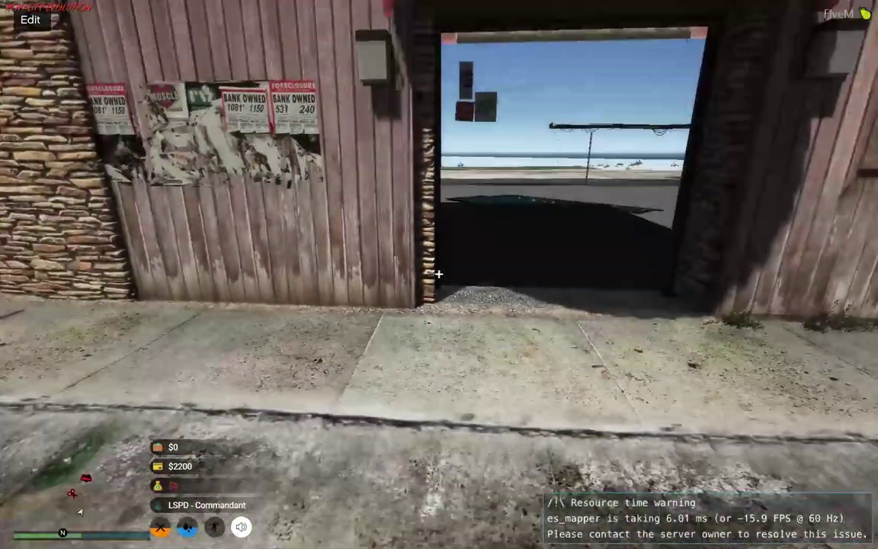
Exit the map editor and walk through the bar entrance onto the placed floor to test the interior.
key(Return)
key(F8)
key(w)
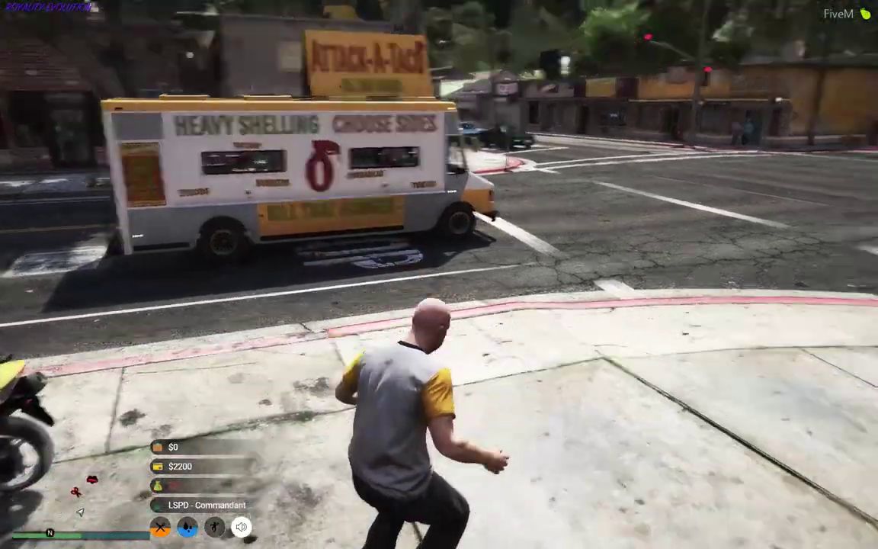
key(w)
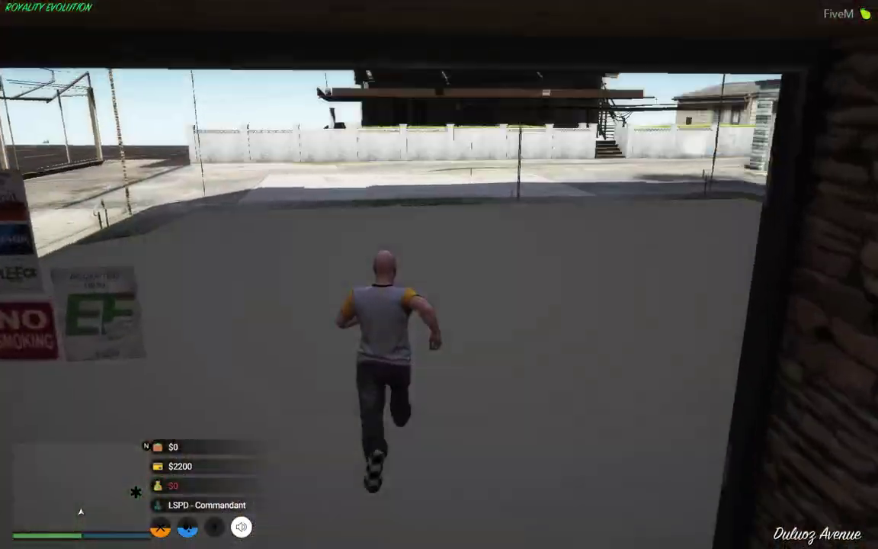
key(w)
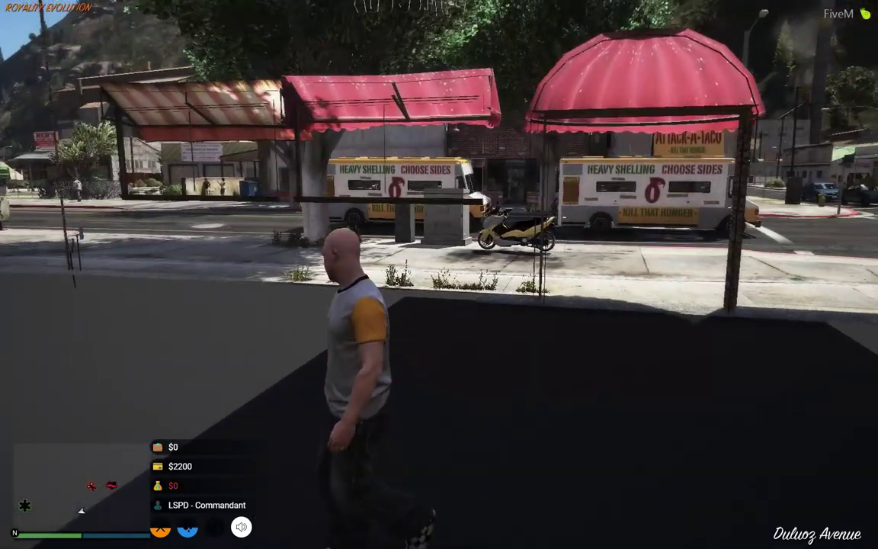
key(w)
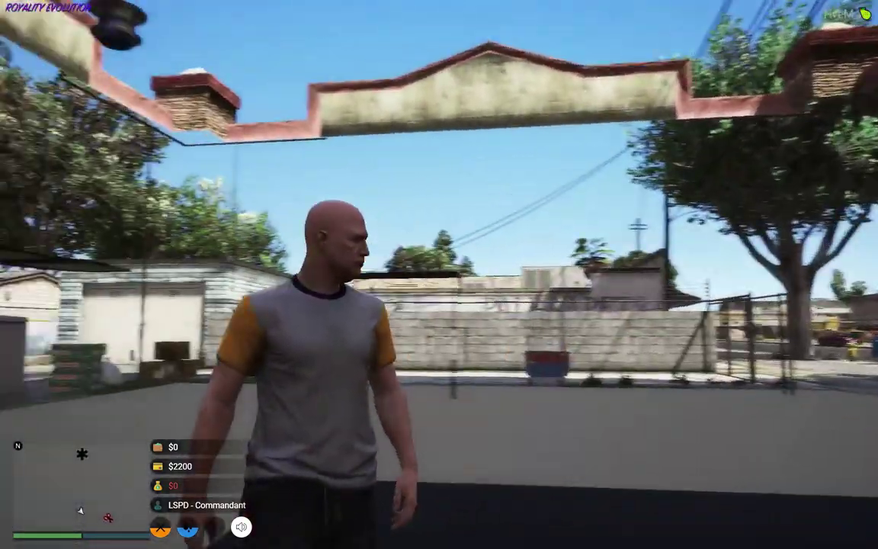
key(s)
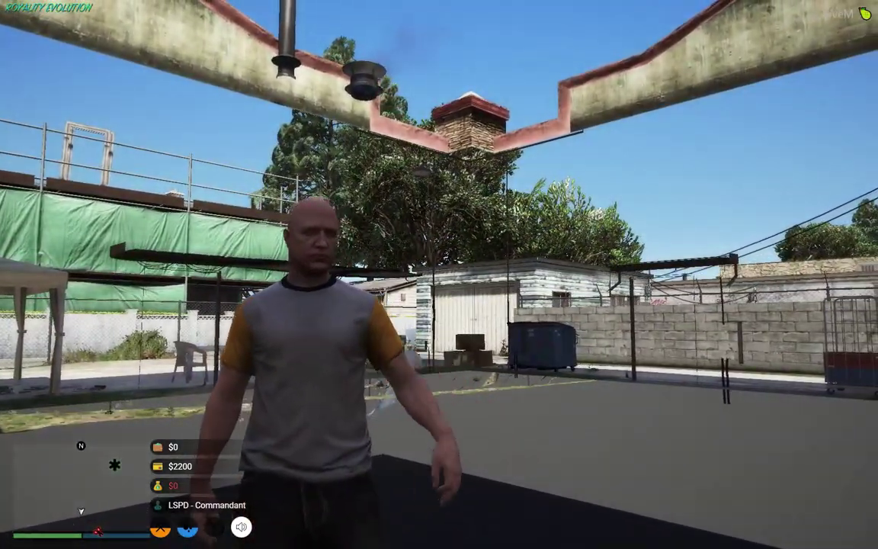